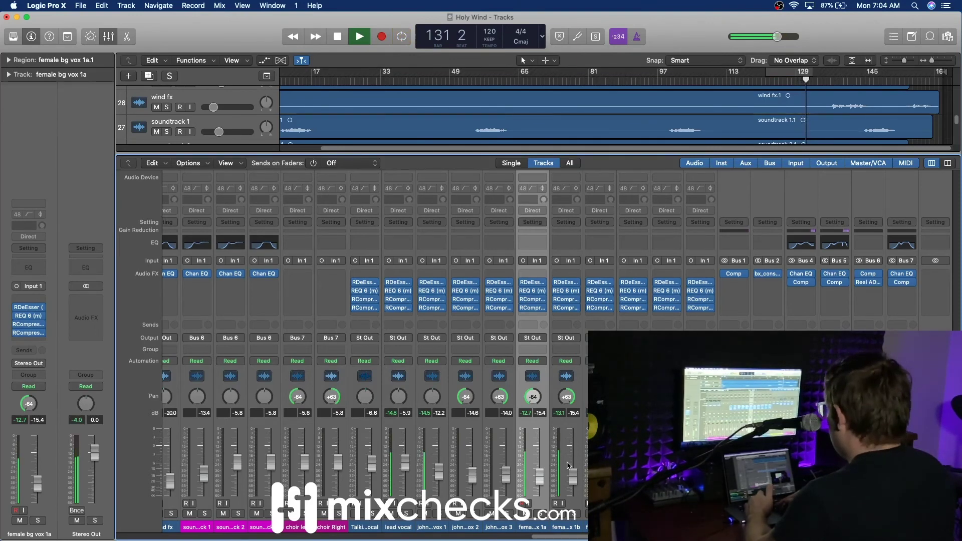
# Hide the mixer and move the playhead back to shortly before bar 129
pyautogui.press('x')
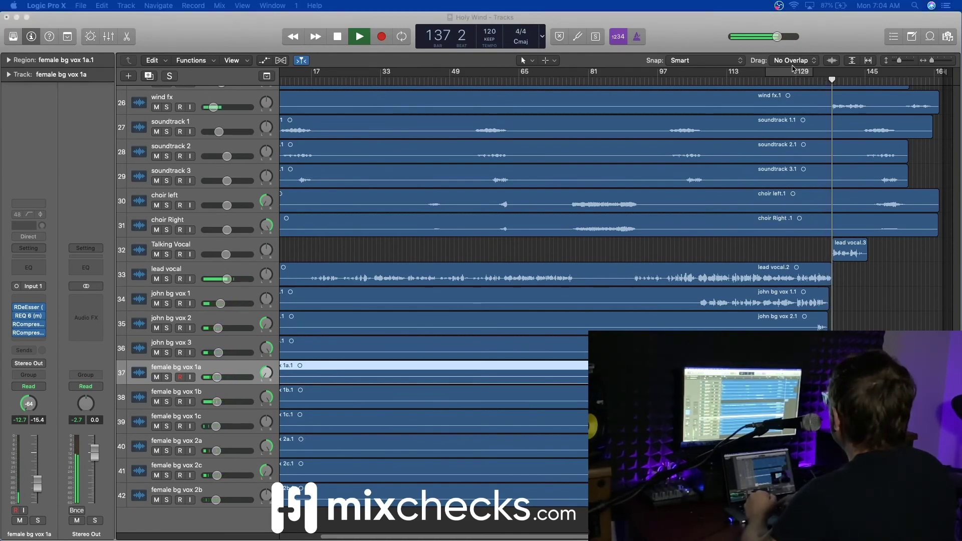
pyautogui.click(771, 82)
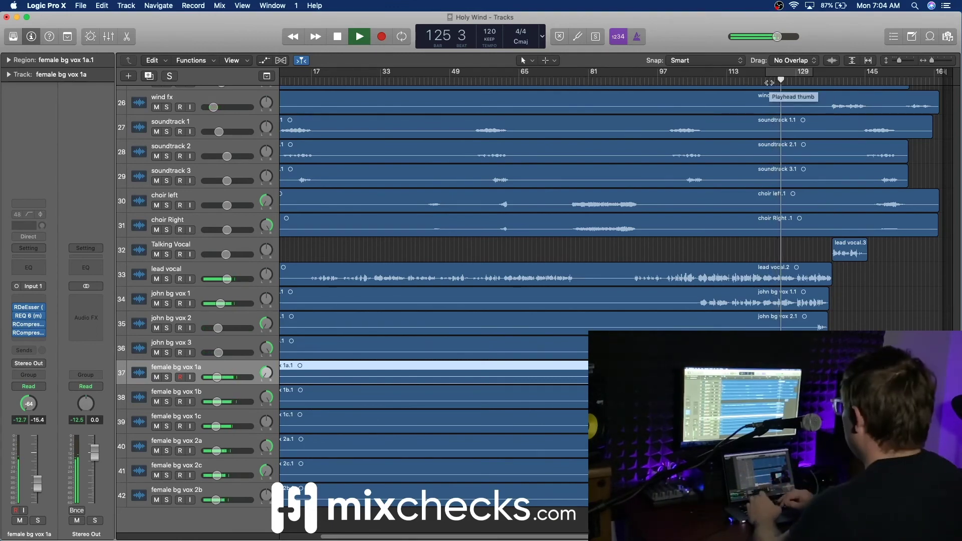
pyautogui.scroll(10, 811, 186)
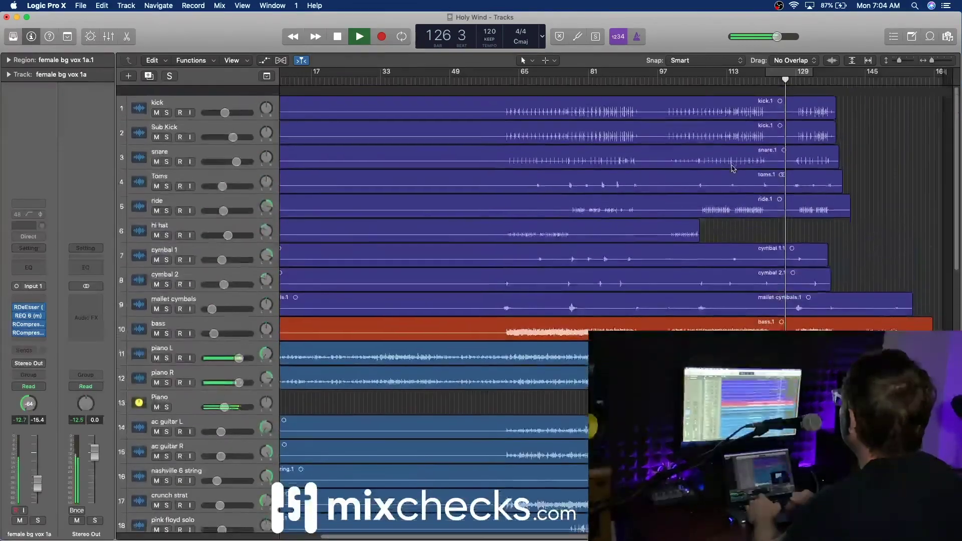
pyautogui.scroll(-10, 733, 169)
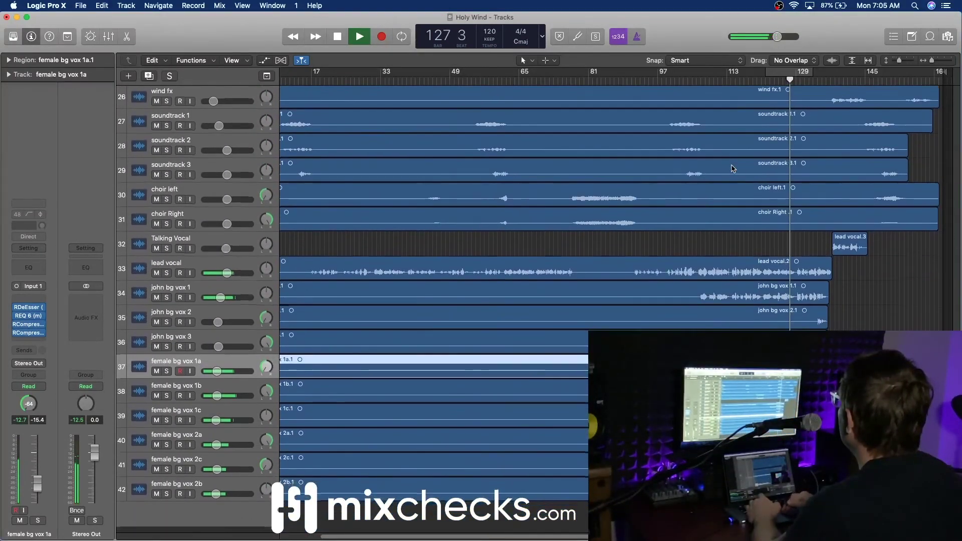
# Color all john bg vox and female bg vox regions on tracks 34 to 42 dark green
pyautogui.hotkey('shift', 'Down')
pyautogui.hotkey('shift', 'Down')
pyautogui.hotkey('shift', 'Down')
pyautogui.hotkey('shift', 'Down')
pyautogui.hotkey('shift', 'Down')
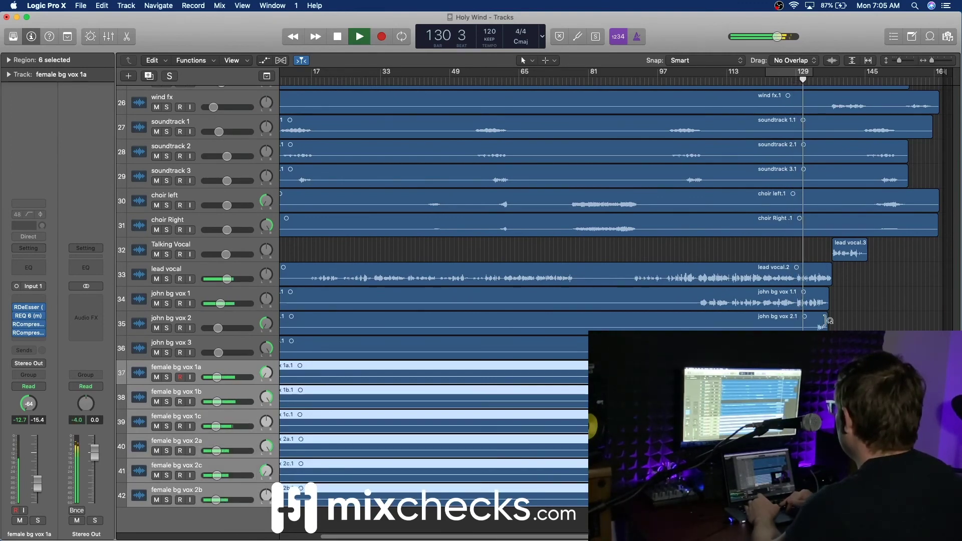
pyautogui.hotkey('shift', 'Up')
pyautogui.hotkey('shift', 'Up')
pyautogui.hotkey('shift', 'Up')
pyautogui.hotkey('shift', 'Down')
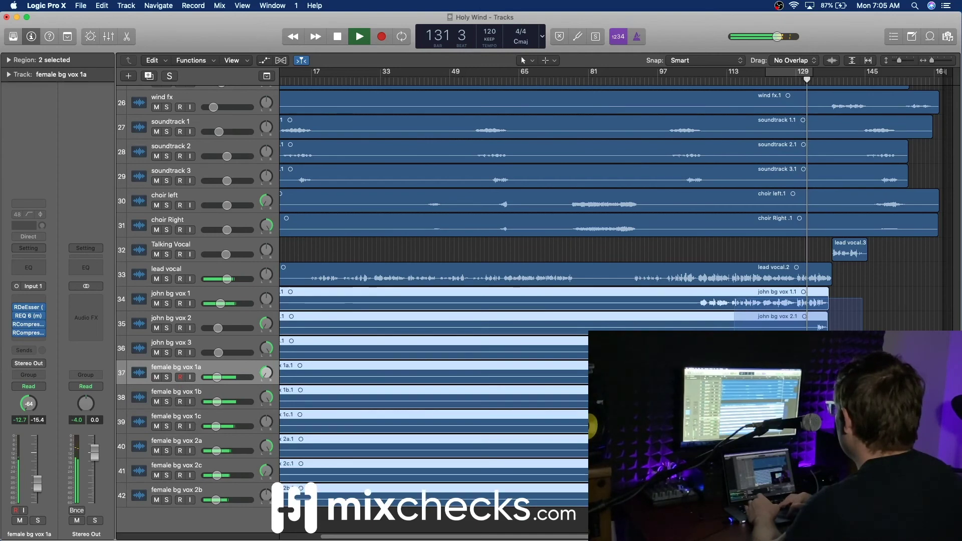
pyautogui.hotkey('alt', 'c')
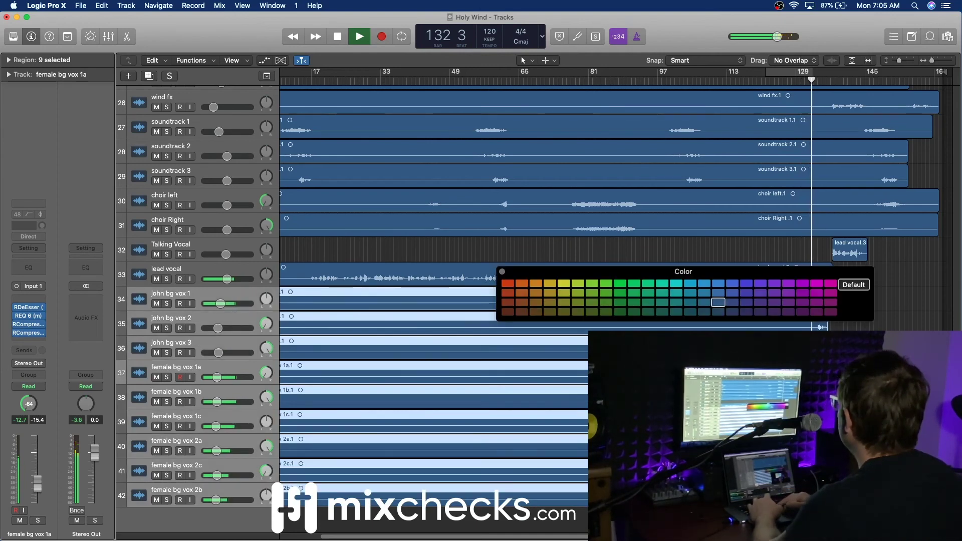
pyautogui.click(621, 312)
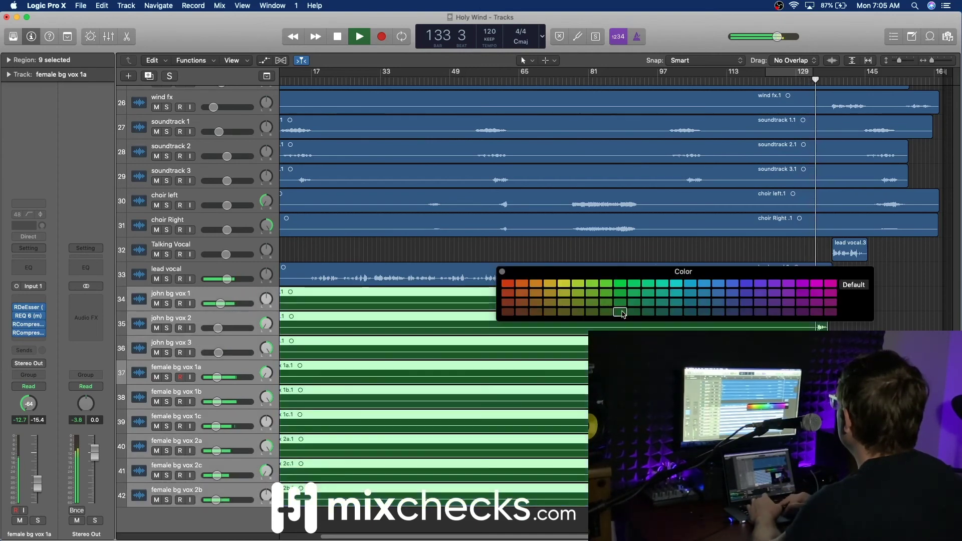
pyautogui.click(503, 272)
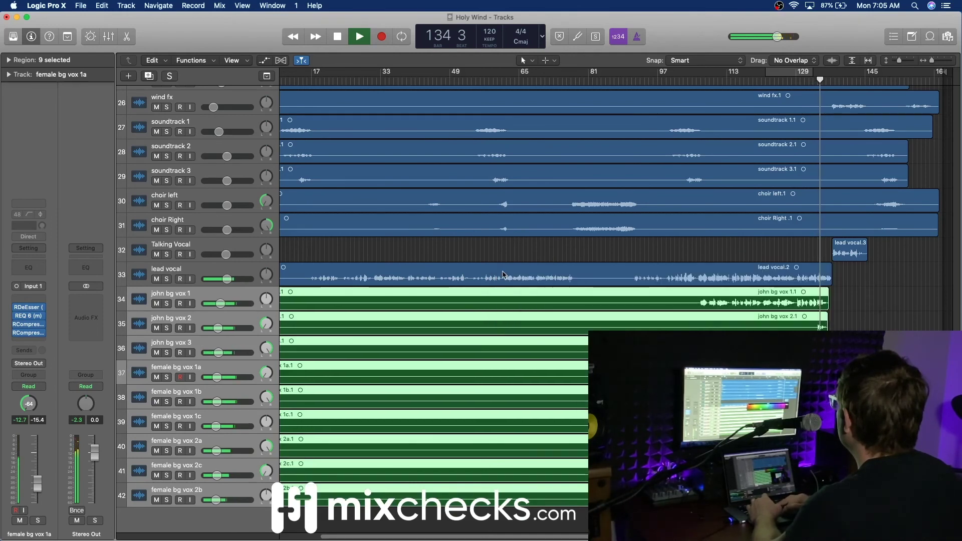
# Color the long lead vocal region on track 33 bright lime green
pyautogui.click(511, 275)
pyautogui.hotkey('alt', 'c')
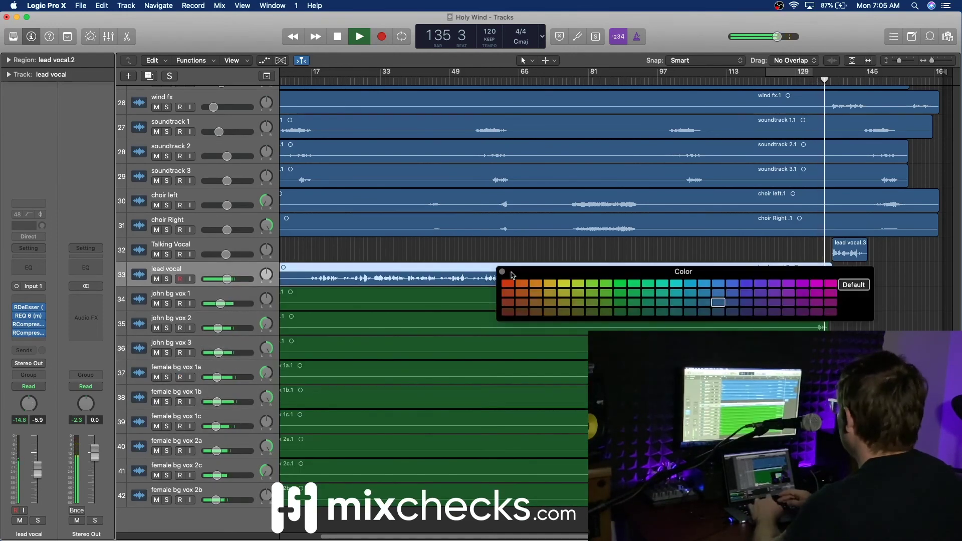
pyautogui.click(596, 286)
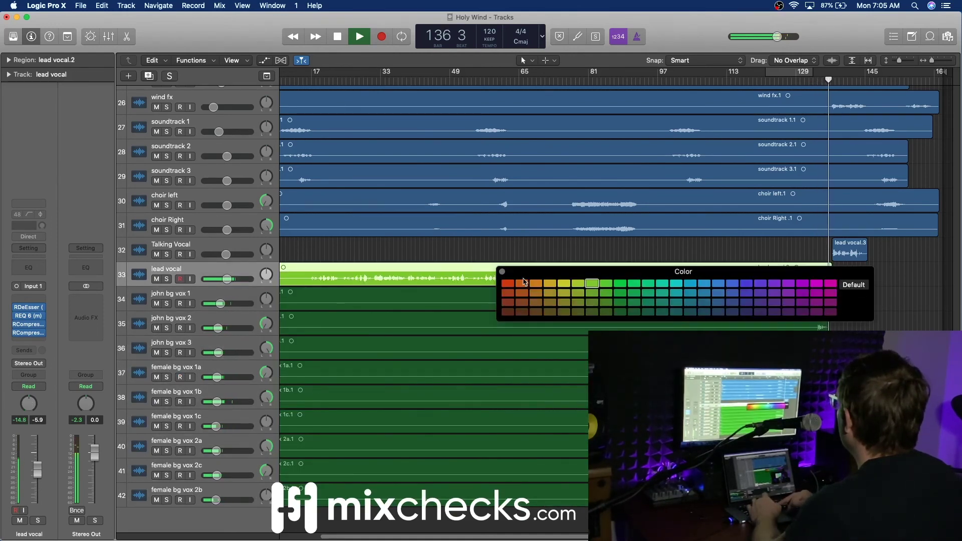
pyautogui.click(503, 272)
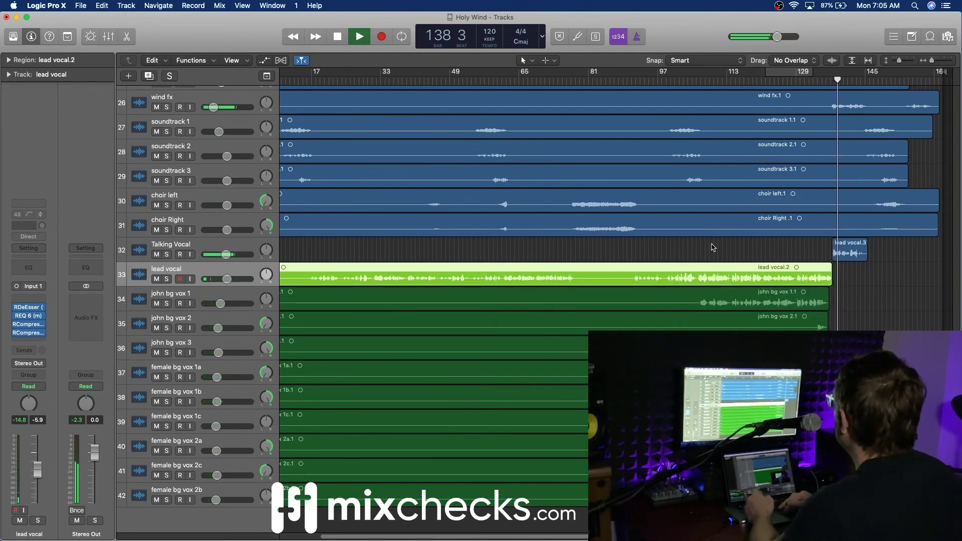
# Color the piano L and piano R regions orange
pyautogui.scroll(3, 712, 245)
pyautogui.scroll(15, 713, 247)
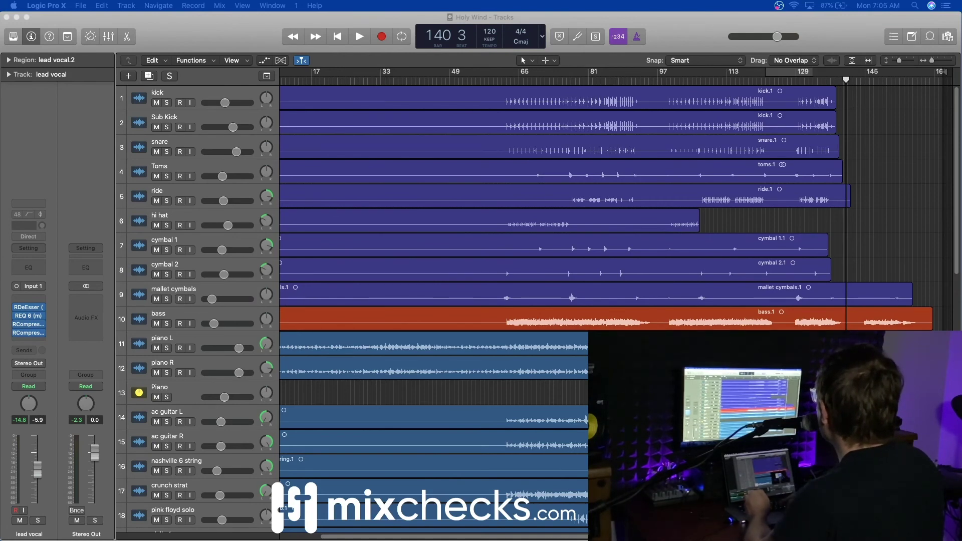
pyautogui.click(434, 346)
pyautogui.keyDown('shift'); pyautogui.click(433, 372); pyautogui.keyUp('shift')
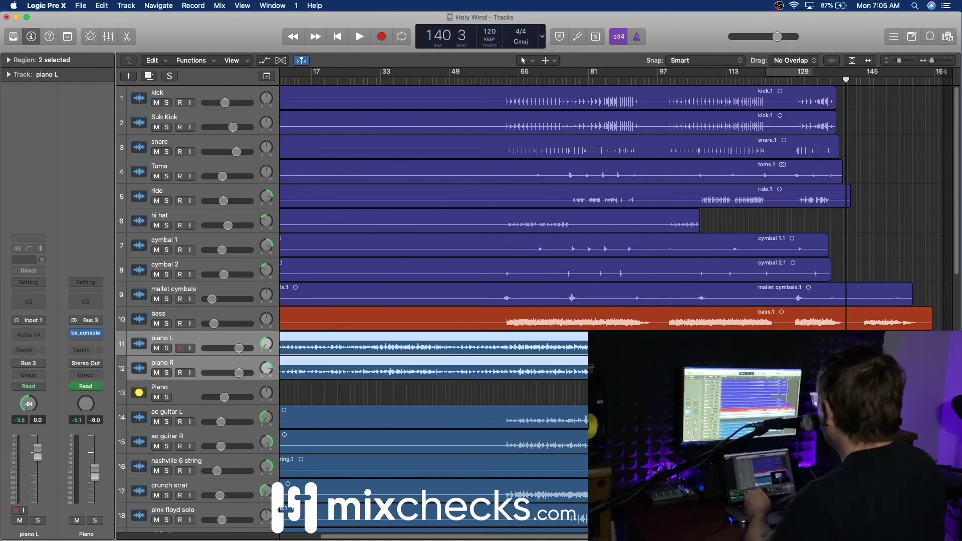
pyautogui.hotkey('alt', 'c')
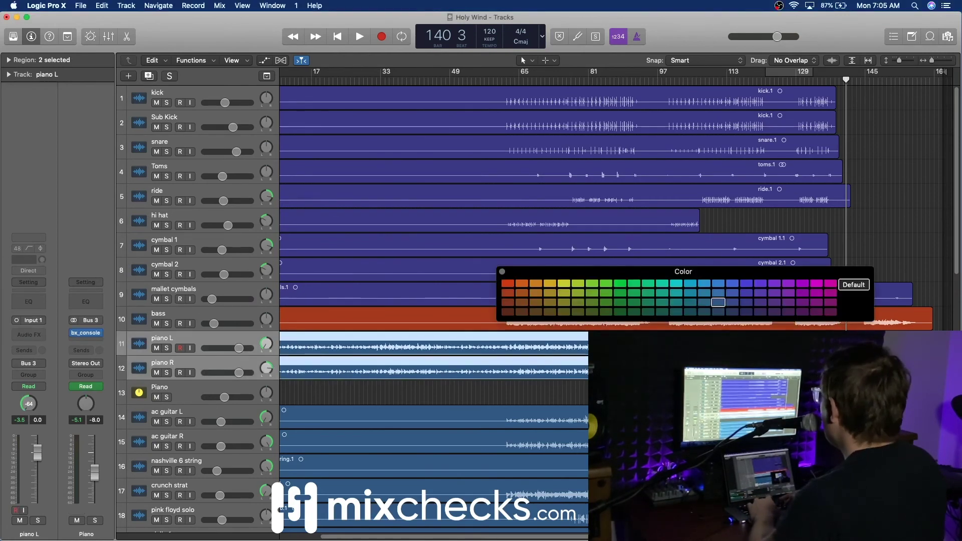
pyautogui.click(536, 293)
# Color the ac guitar L and ac guitar R regions bright blue-violet
pyautogui.scroll(-2, 432, 225)
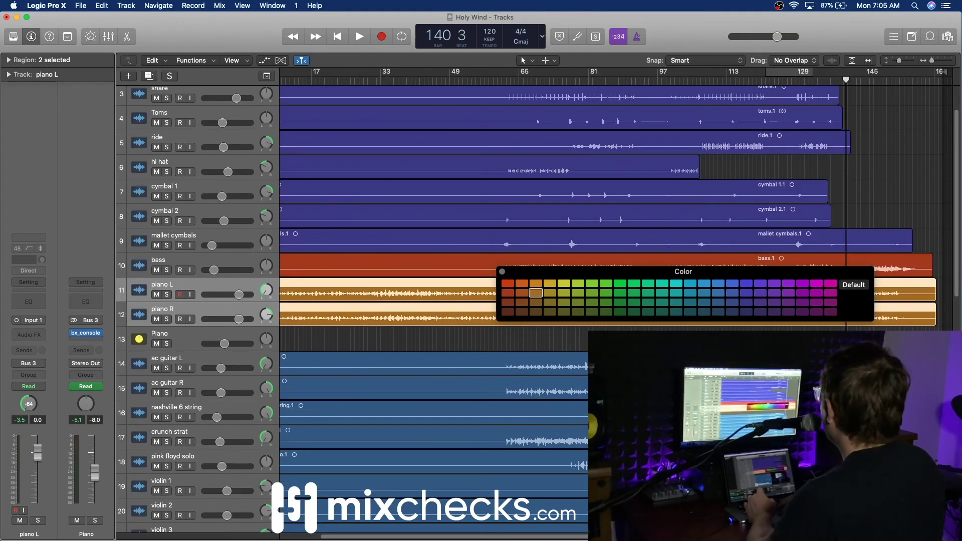
pyautogui.click(431, 363)
pyautogui.keyDown('shift'); pyautogui.click(432, 389); pyautogui.keyUp('shift')
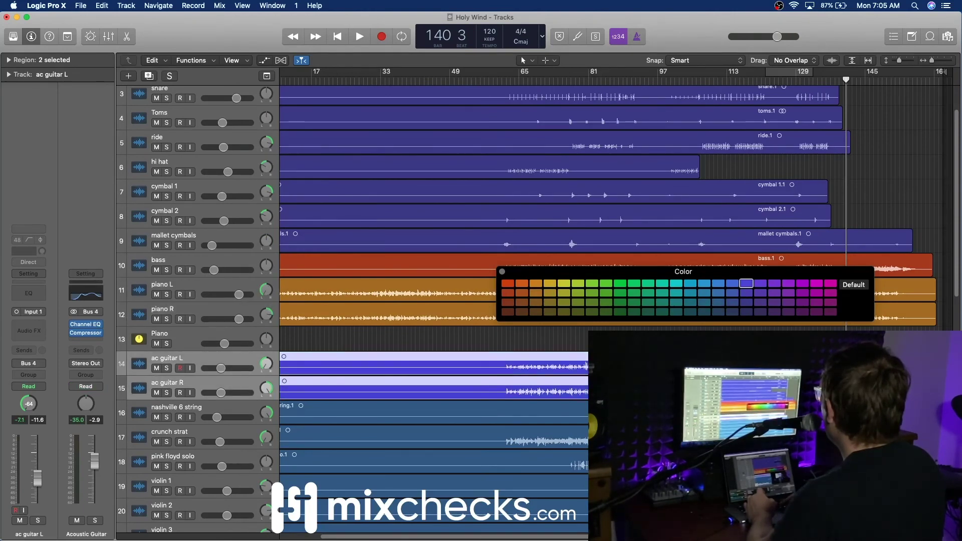
# Color the nashville 6 string region turquoise and the crunch strat region medium green
pyautogui.press('Down')
pyautogui.click(676, 284)
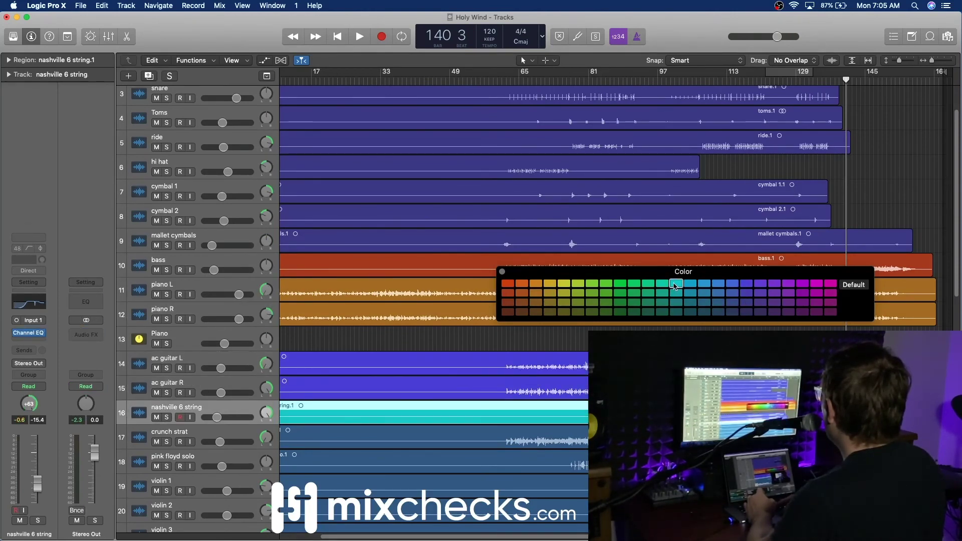
pyautogui.press('Down')
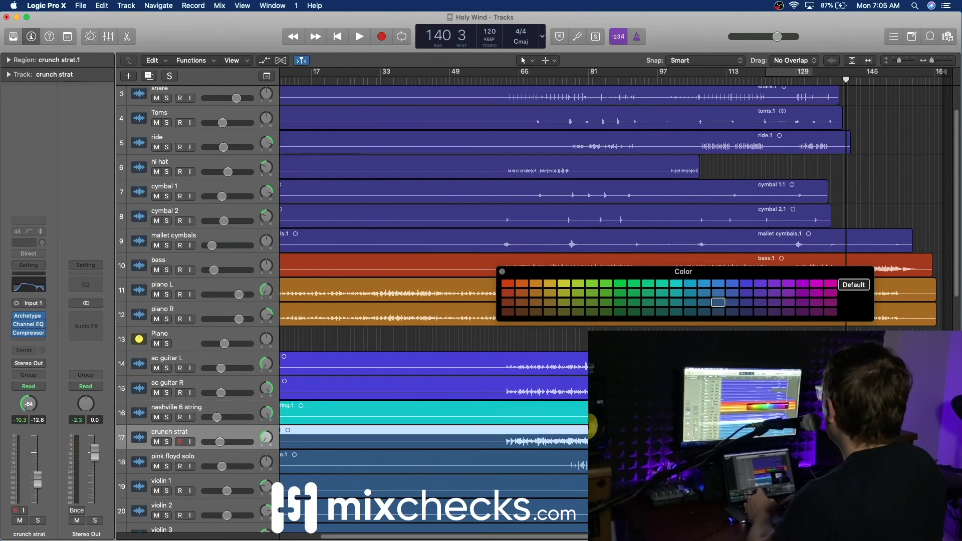
pyautogui.click(649, 293)
# Color the pink floyd solo region a darker green than the crunch strat region
pyautogui.scroll(-3, 526, 310)
pyautogui.press('Down')
pyautogui.click(635, 303)
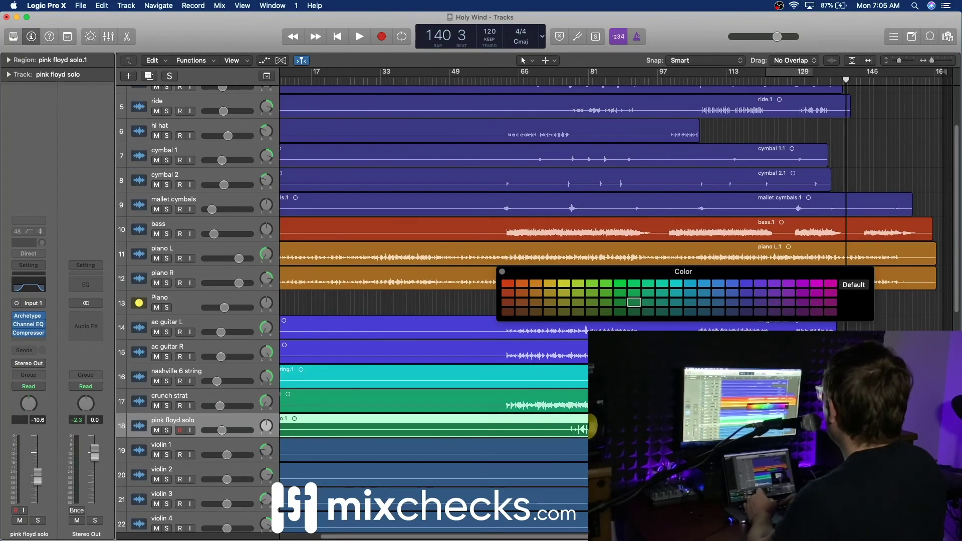
# Color the orchestral string regions, from violin 1 through double bass, dark brown
pyautogui.scroll(-10, 451, 251)
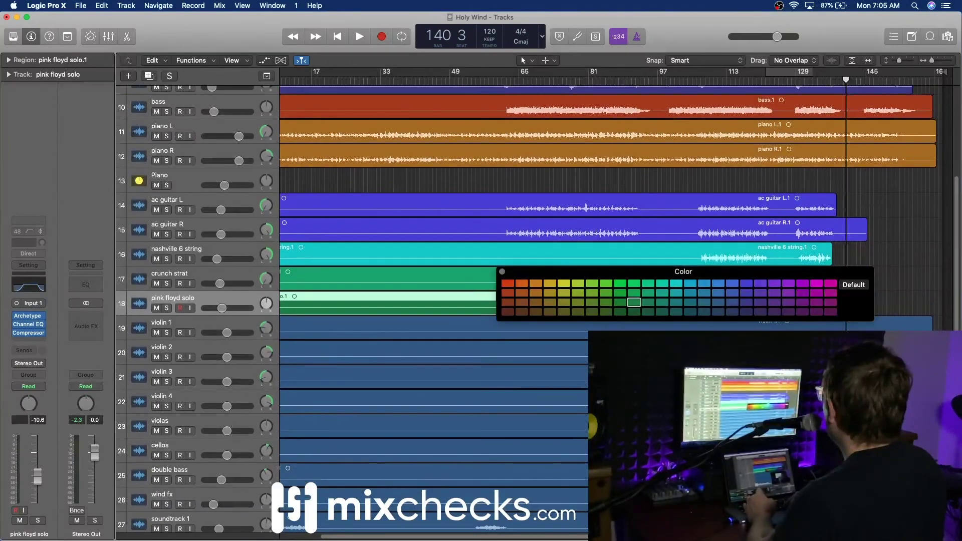
pyautogui.moveTo(351, 319); pyautogui.dragTo(441, 477)
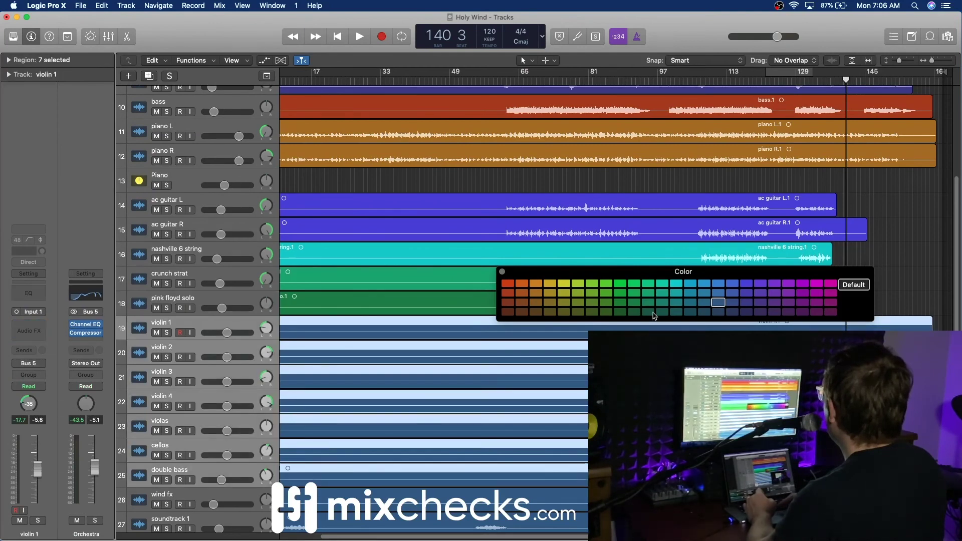
pyautogui.click(536, 312)
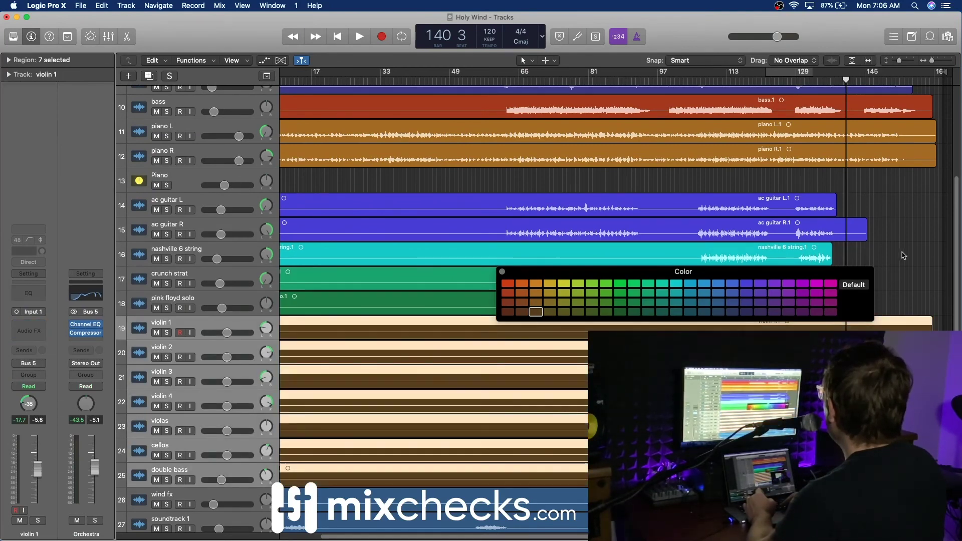
pyautogui.scroll(-9, 516, 277)
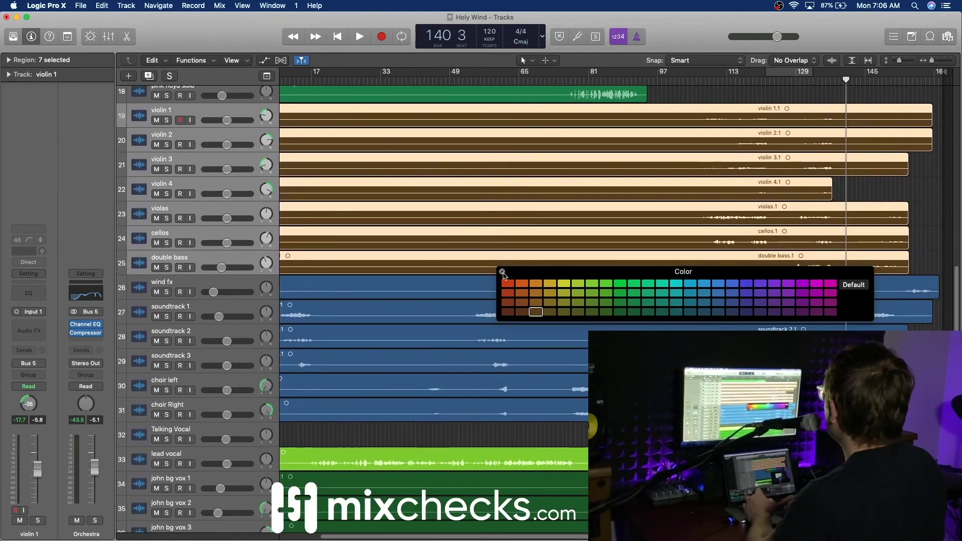
pyautogui.click(503, 274)
# Color the wind fx region turquoise
pyautogui.click(891, 296)
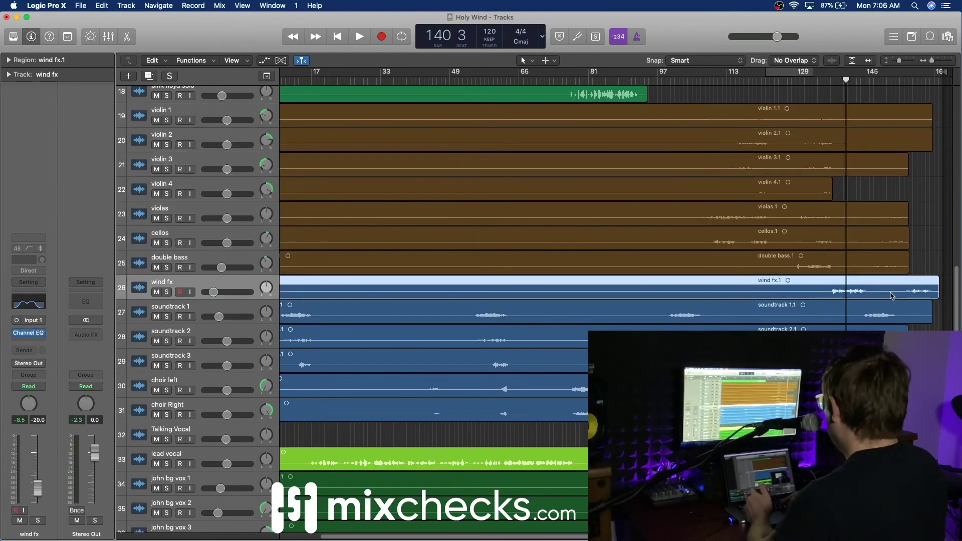
pyautogui.hotkey('alt', 'c')
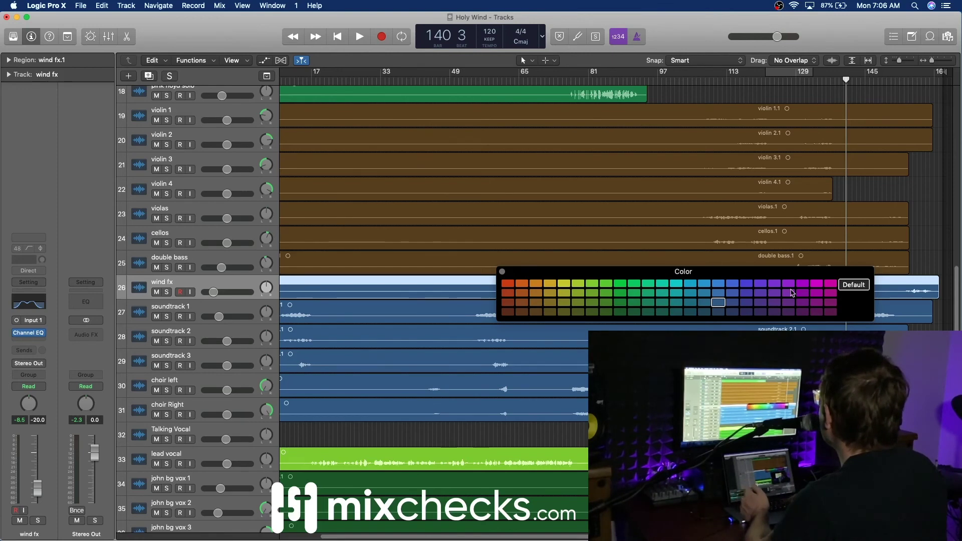
pyautogui.click(677, 284)
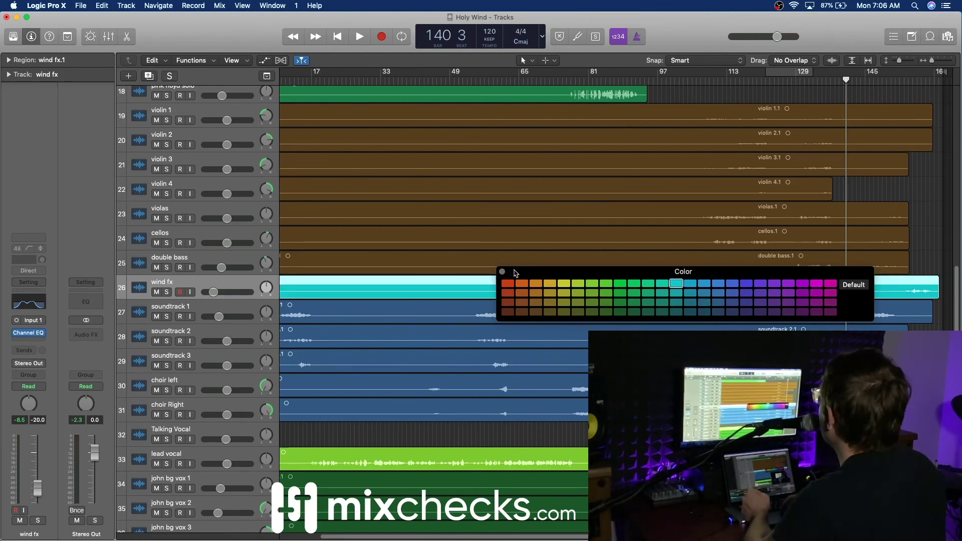
pyautogui.click(503, 272)
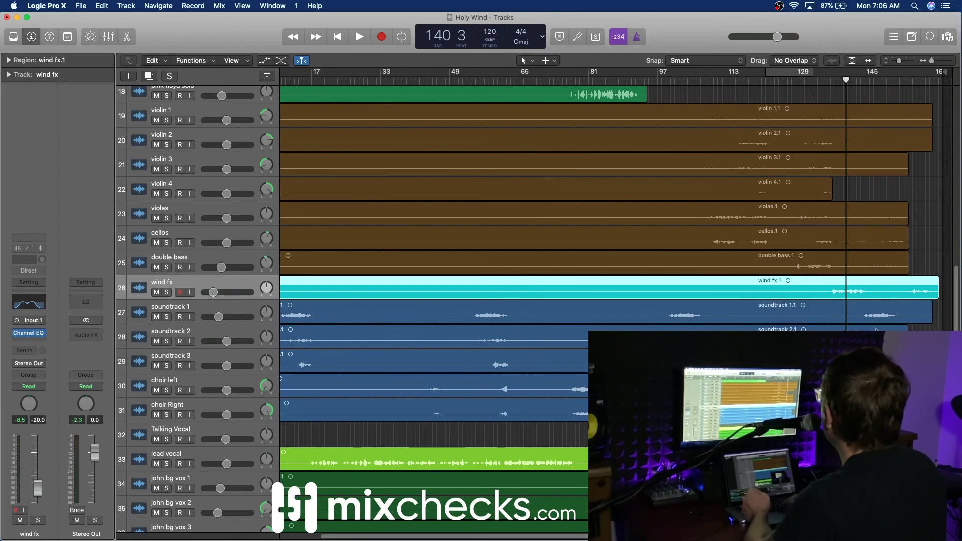
# Color the soundtrack 1, soundtrack 2 and soundtrack 3 regions purple
pyautogui.moveTo(939, 316); pyautogui.dragTo(890, 364)
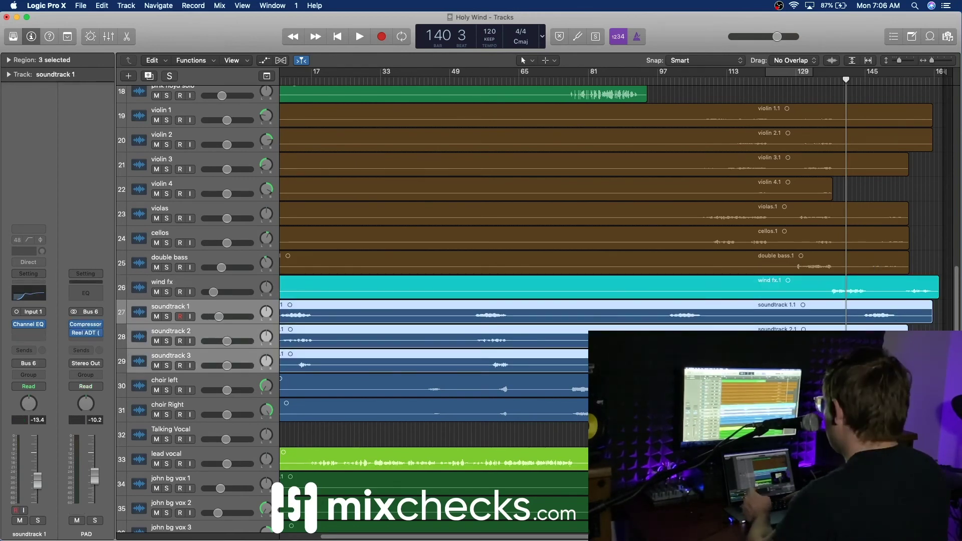
pyautogui.hotkey('alt', 'c')
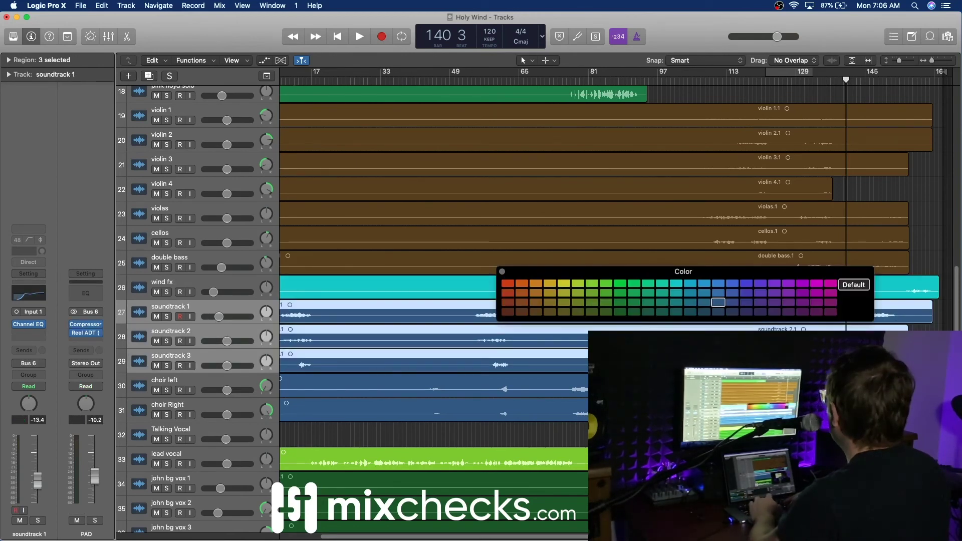
pyautogui.click(775, 302)
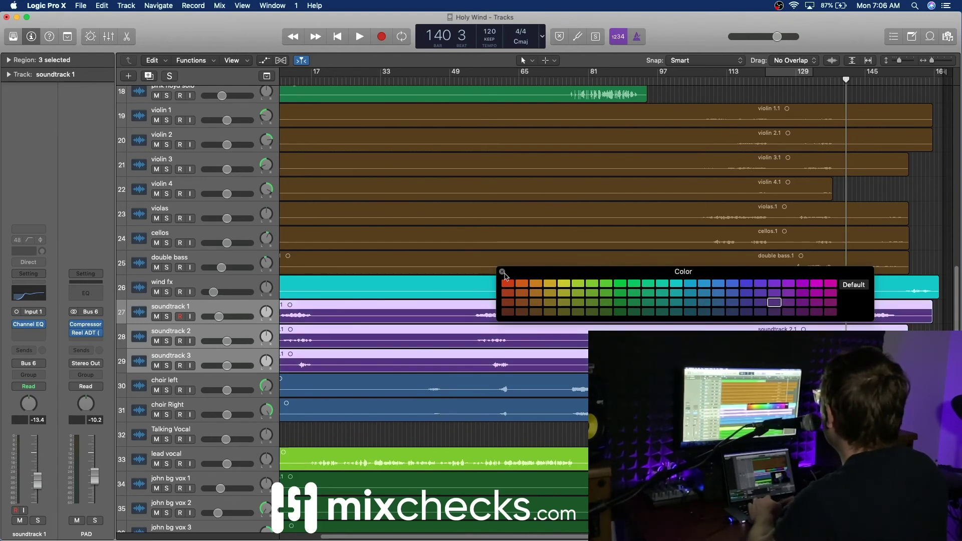
pyautogui.click(502, 273)
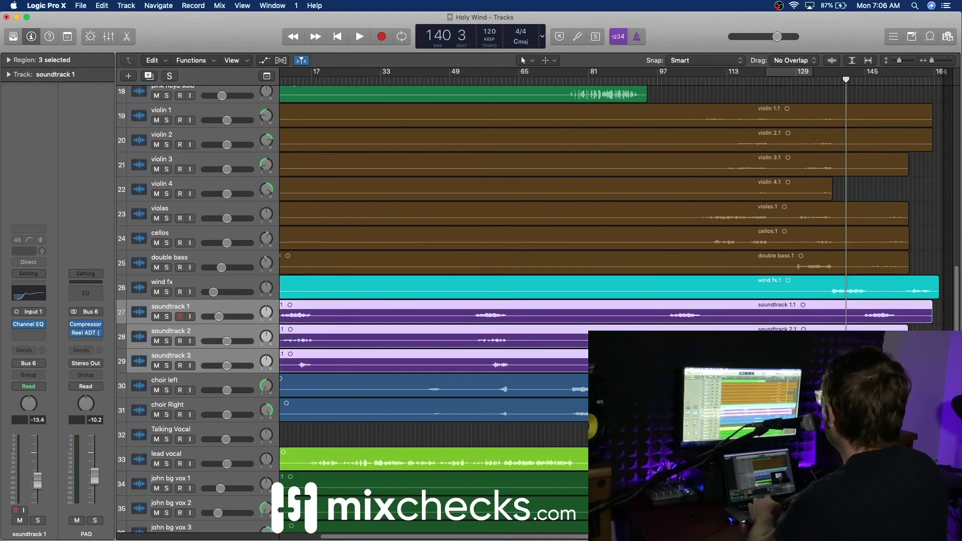
# Color the choir left and choir Right regions dark indigo
pyautogui.click(401, 386)
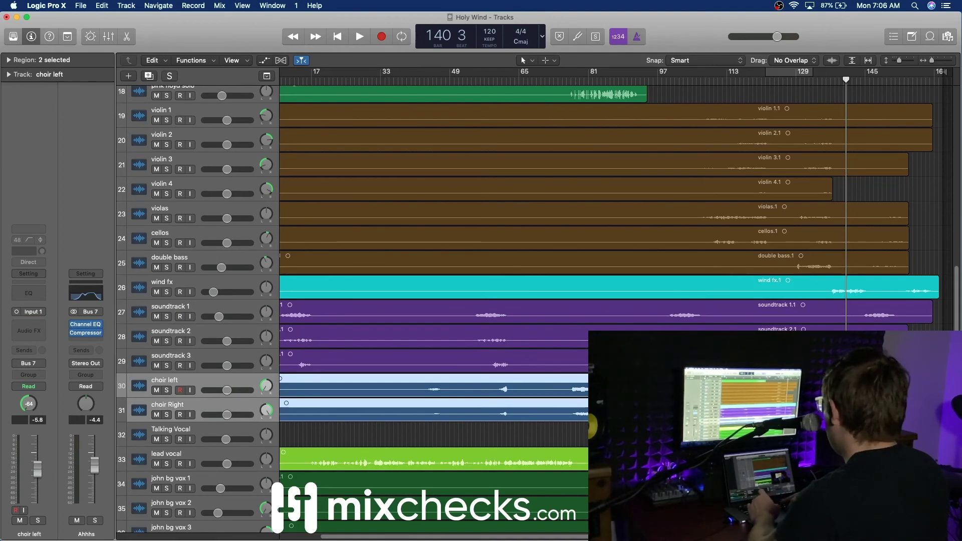
pyautogui.hotkey('alt', 'c')
pyautogui.click(747, 313)
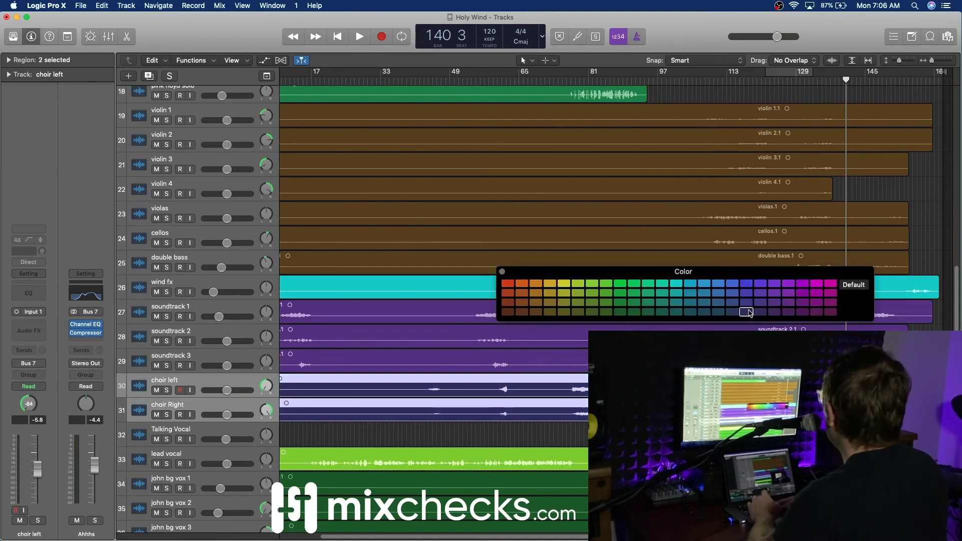
pyautogui.click(502, 271)
pyautogui.scroll(8, 545, 292)
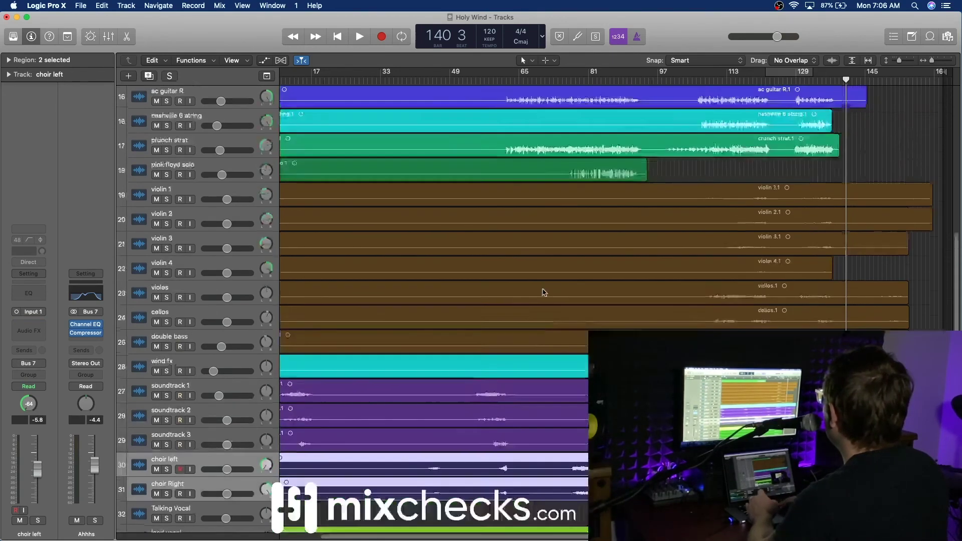
# Play back the song from around bar 118 and again from around bar 64
pyautogui.scroll(-12, 544, 292)
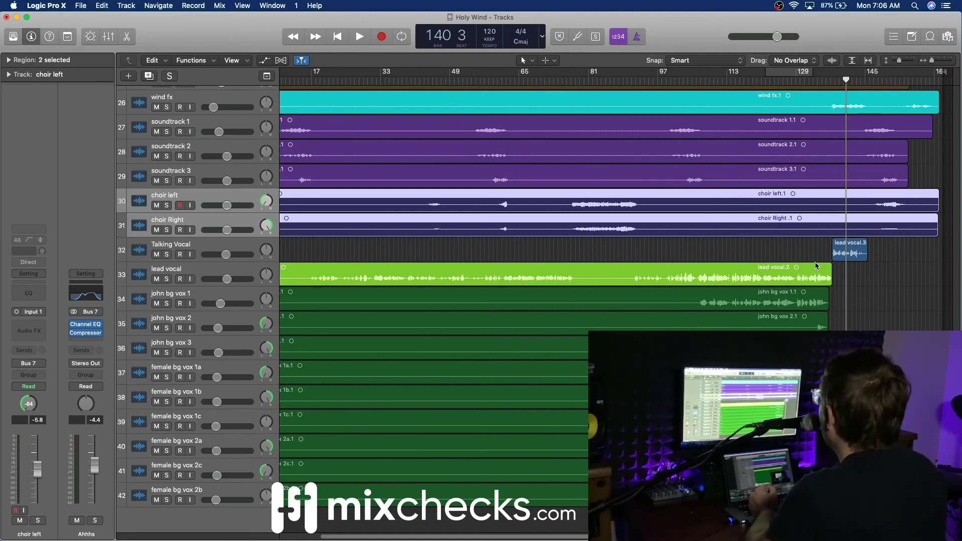
pyautogui.scroll(14, 817, 265)
pyautogui.click(753, 80)
pyautogui.press('space')
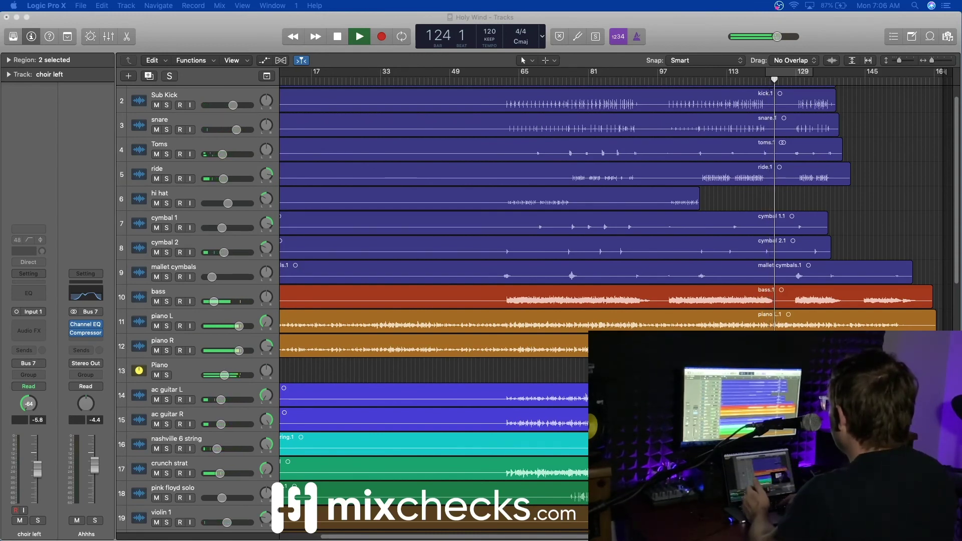
pyautogui.click(520, 80)
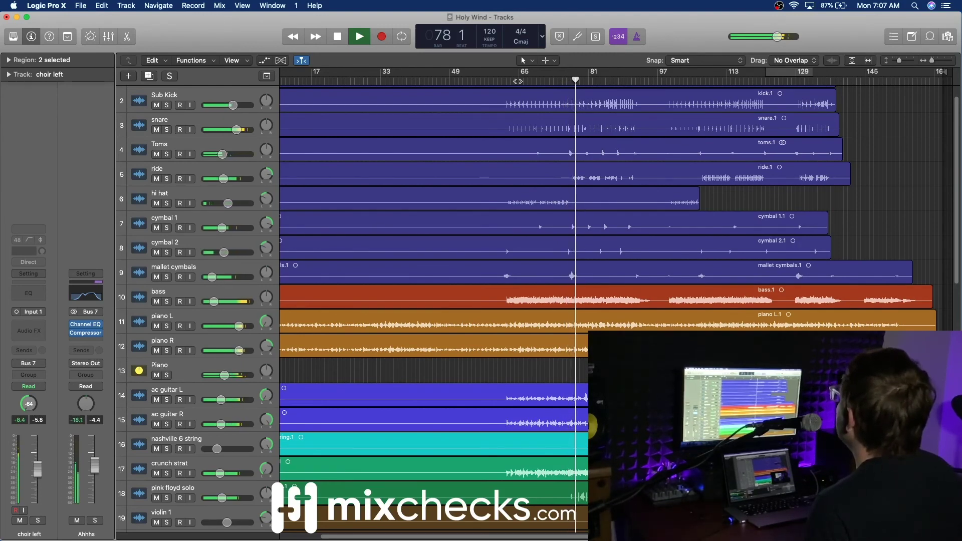
# Select the pink floyd solo track and check its volume during playback
pyautogui.scroll(-10, 288, 172)
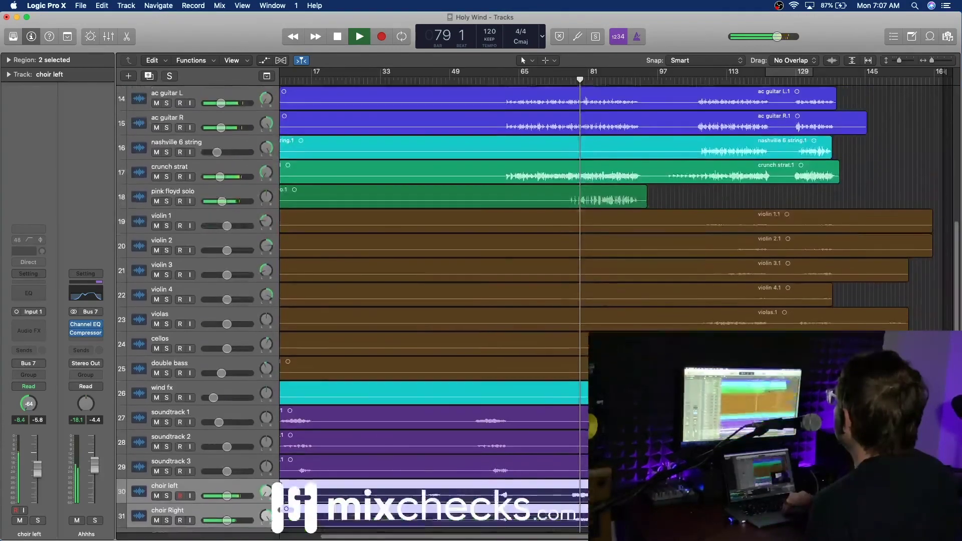
pyautogui.click(290, 203)
pyautogui.moveTo(223, 209)
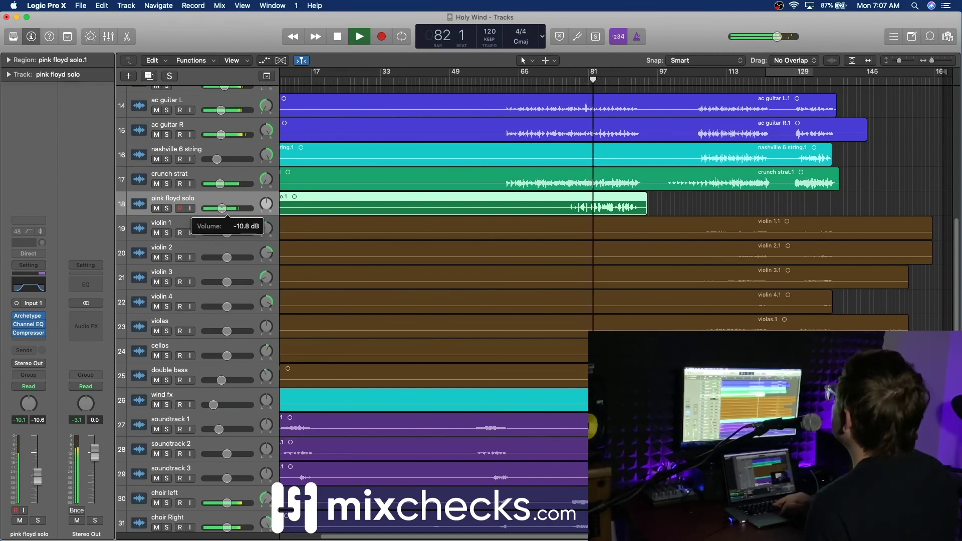
pyautogui.scroll(-6, 490, 301)
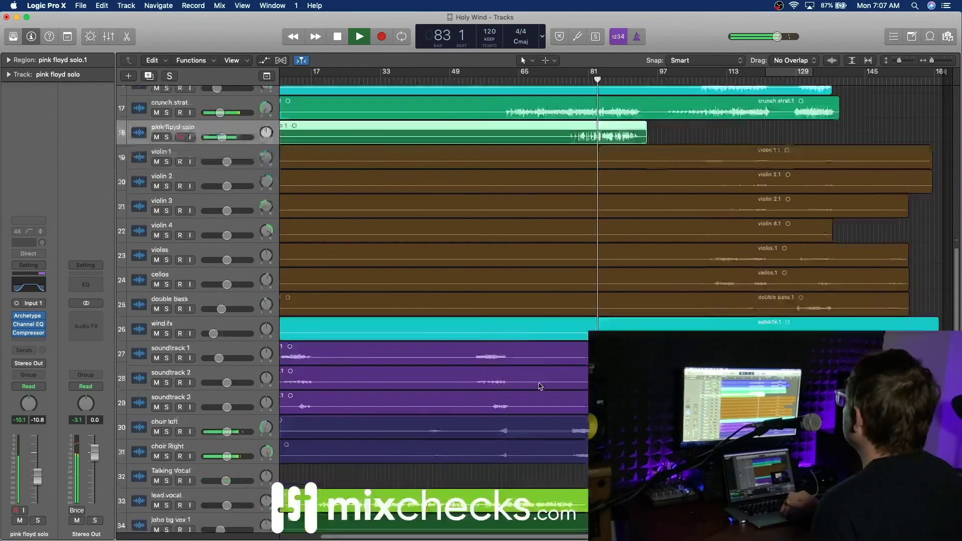
# Review the mixer's channel strips from the guitars through to the bus channels, and stop playback
pyautogui.press('x')
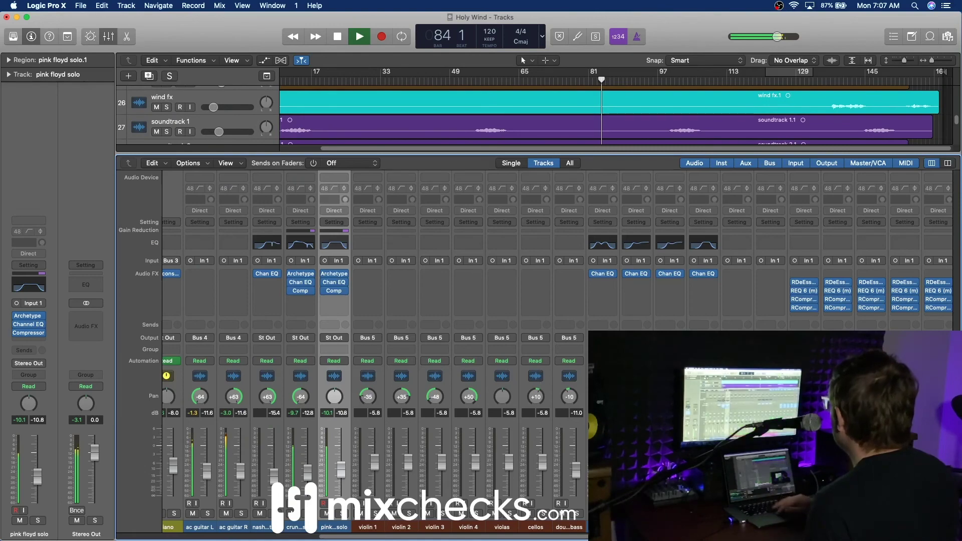
pyautogui.hscroll(10, 376, 351)
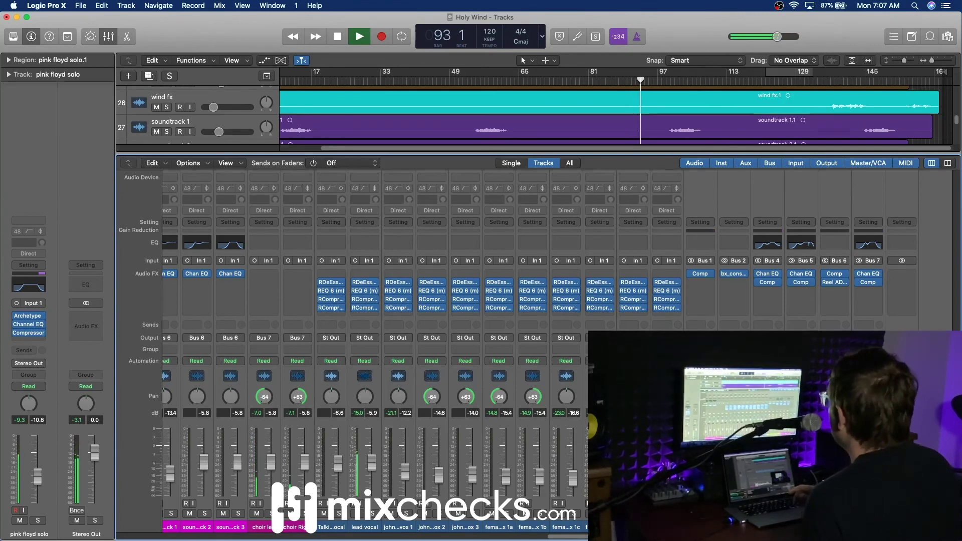
pyautogui.press('x')
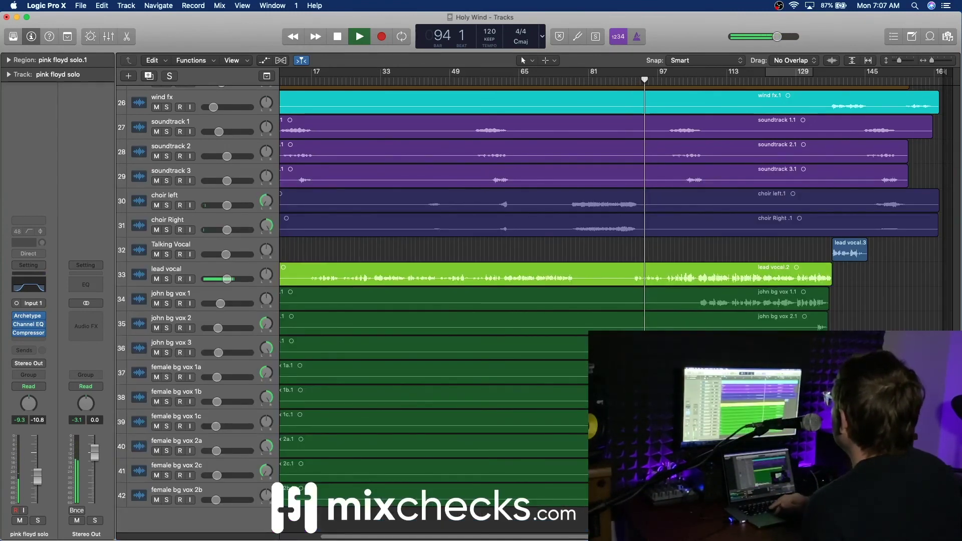
pyautogui.hscroll(-3, 554, 254)
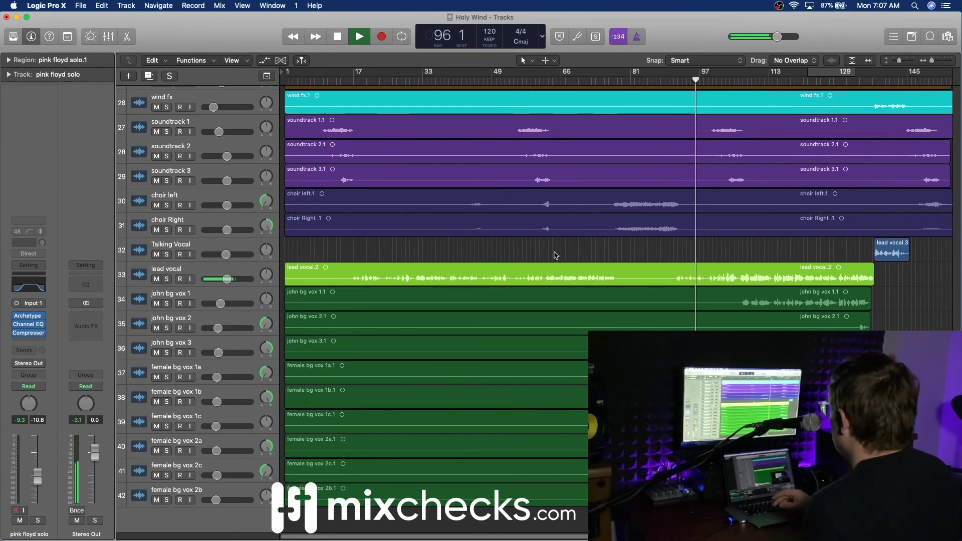
pyautogui.press('space')
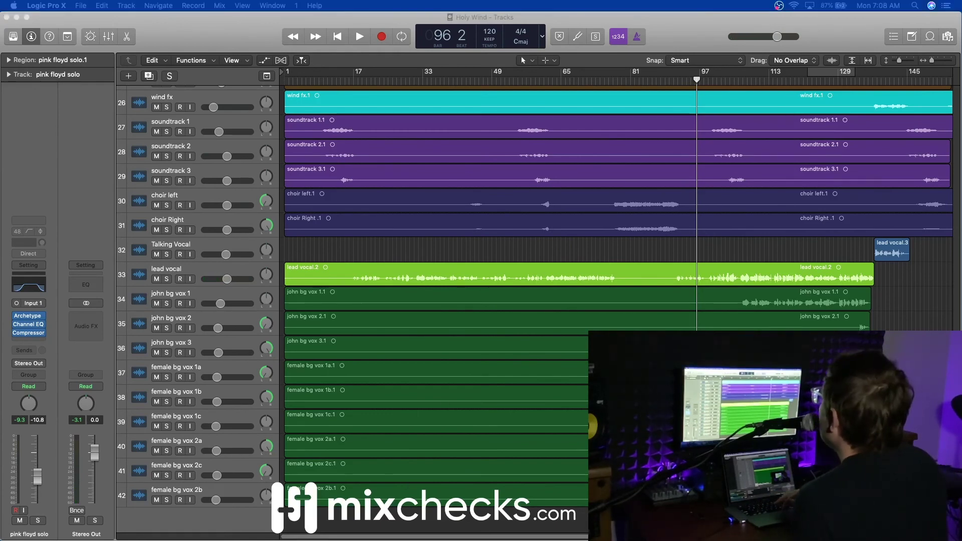
# Move the playhead to bar 15 and add a Bus 8 send to the Piano channel in the mixer
pyautogui.scroll(15, 416, 244)
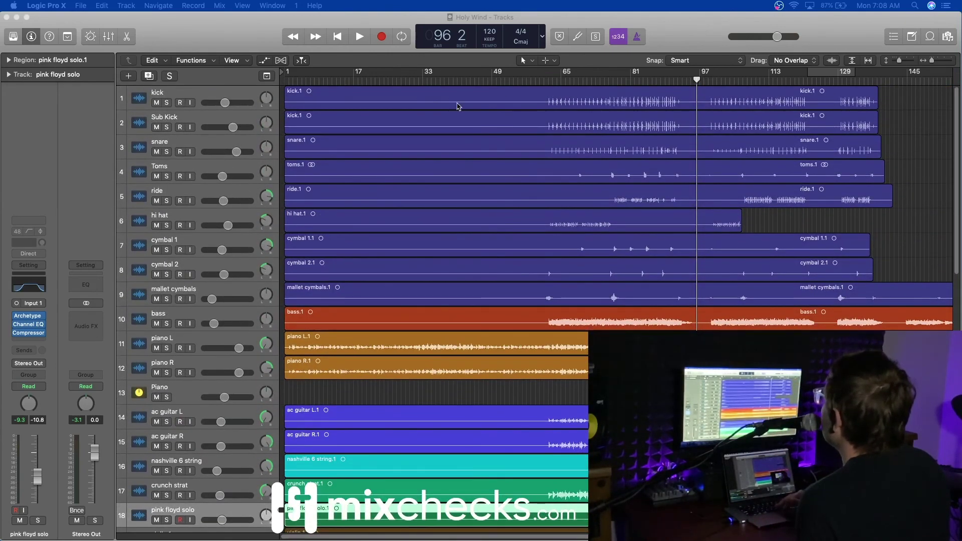
pyautogui.click(345, 81)
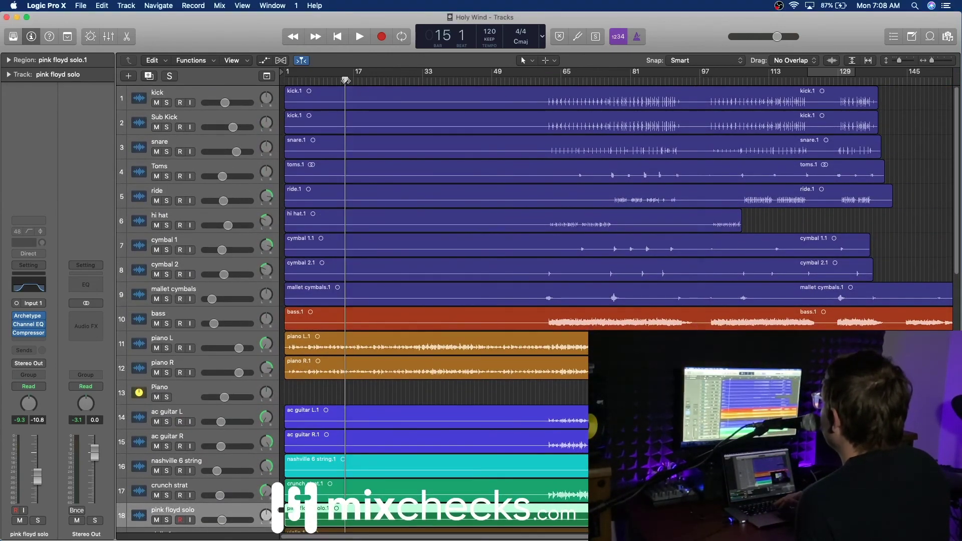
pyautogui.press('x')
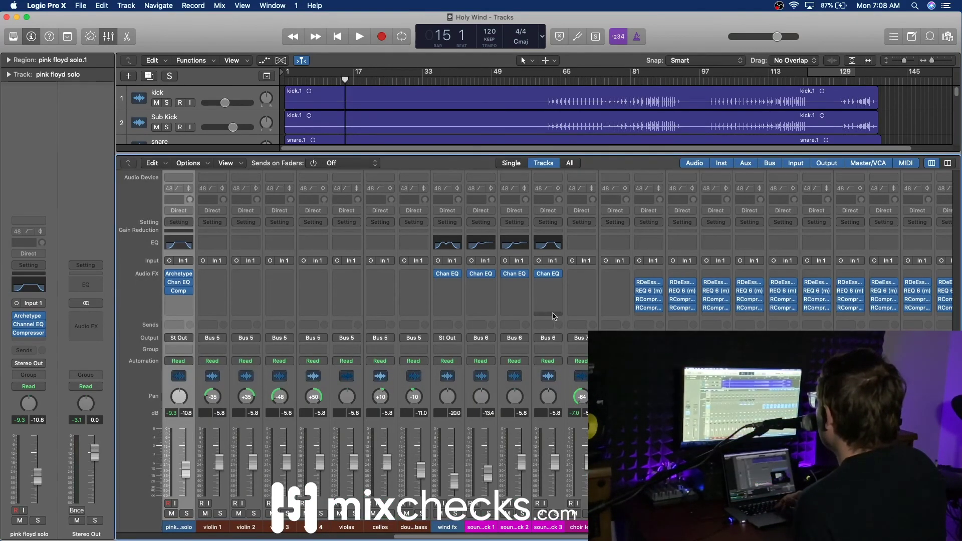
pyautogui.hscroll(10, 597, 317)
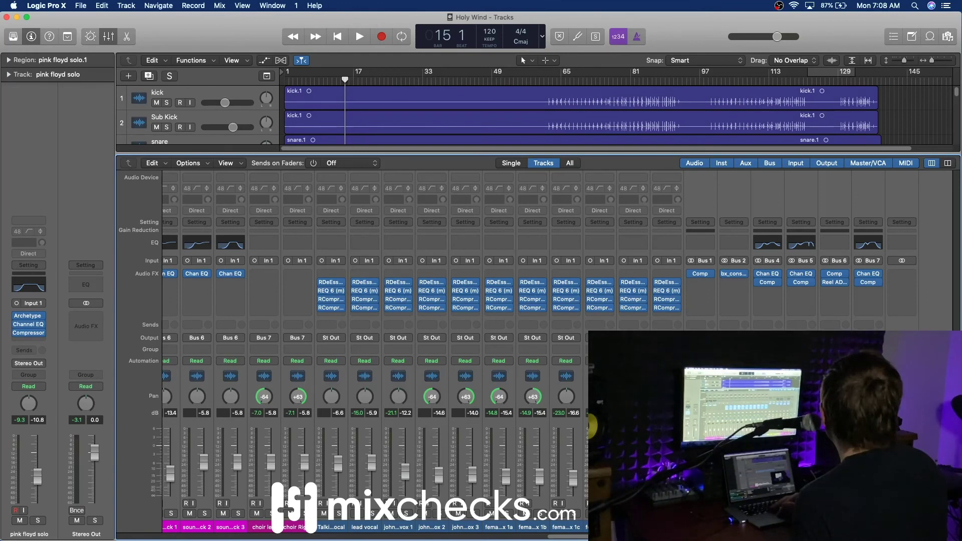
pyautogui.hscroll(-10, 351, 351)
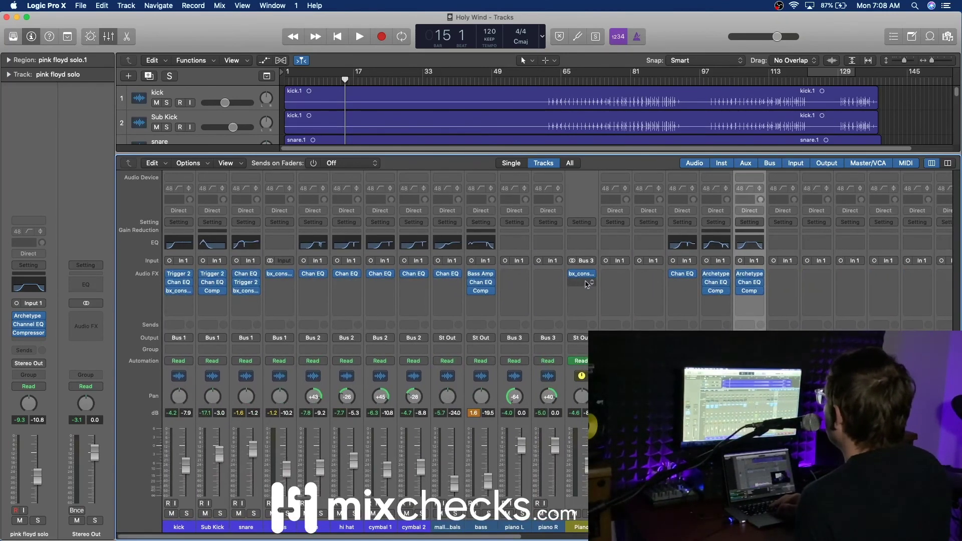
pyautogui.click(579, 325)
pyautogui.moveTo(578, 341)
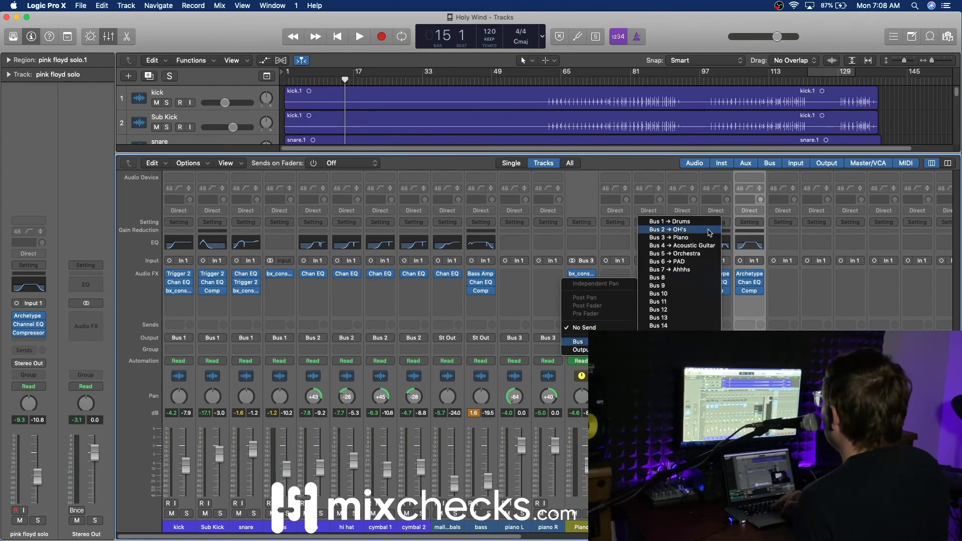
pyautogui.click(683, 278)
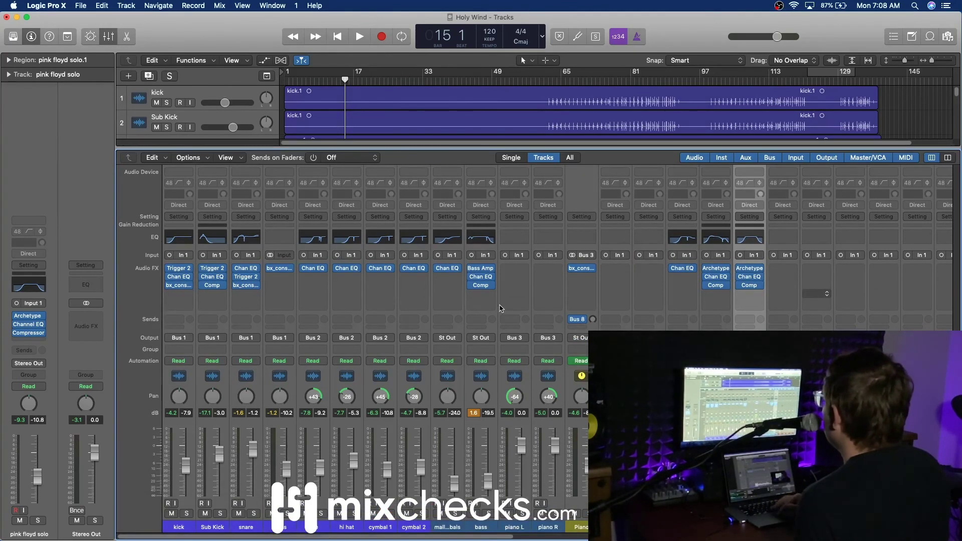
# Name the new Bus 8 aux channel Room and insert the Space Designer reverb on it
pyautogui.hscroll(10, 778, 307)
pyautogui.hscroll(8, 777, 307)
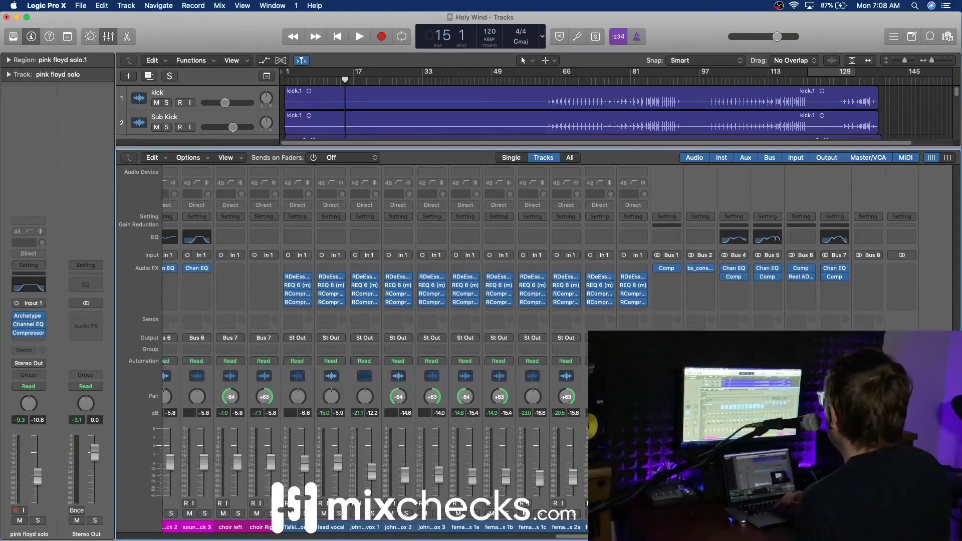
pyautogui.click(869, 291)
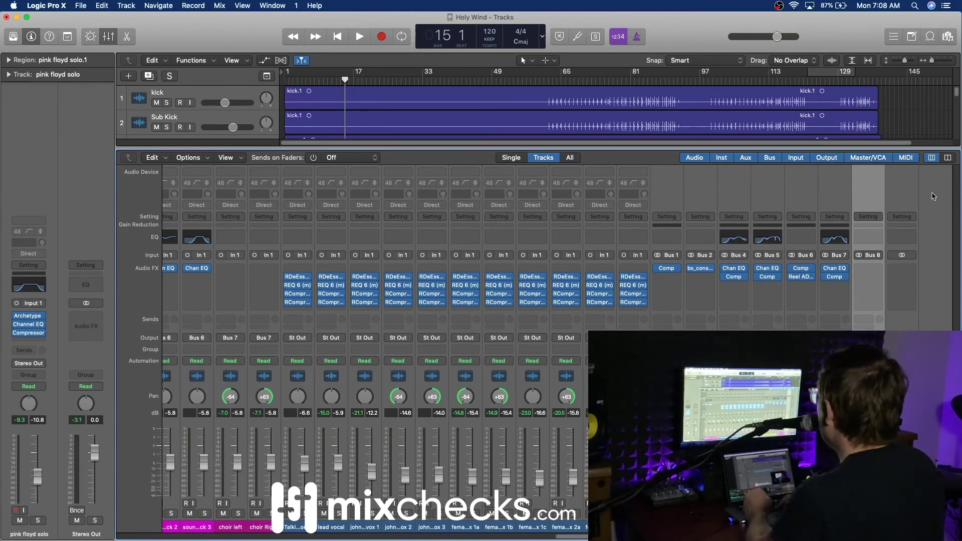
pyautogui.click(868, 268)
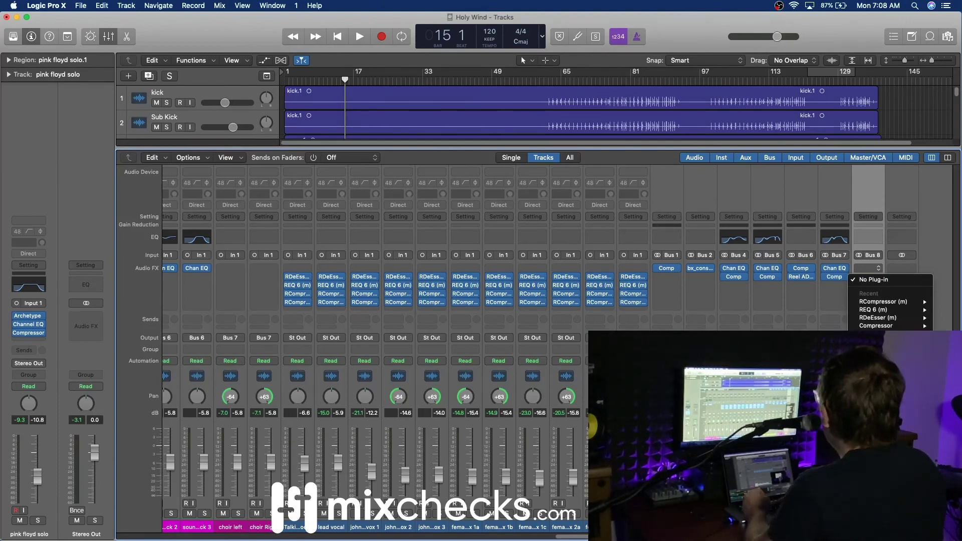
pyautogui.click(883, 361)
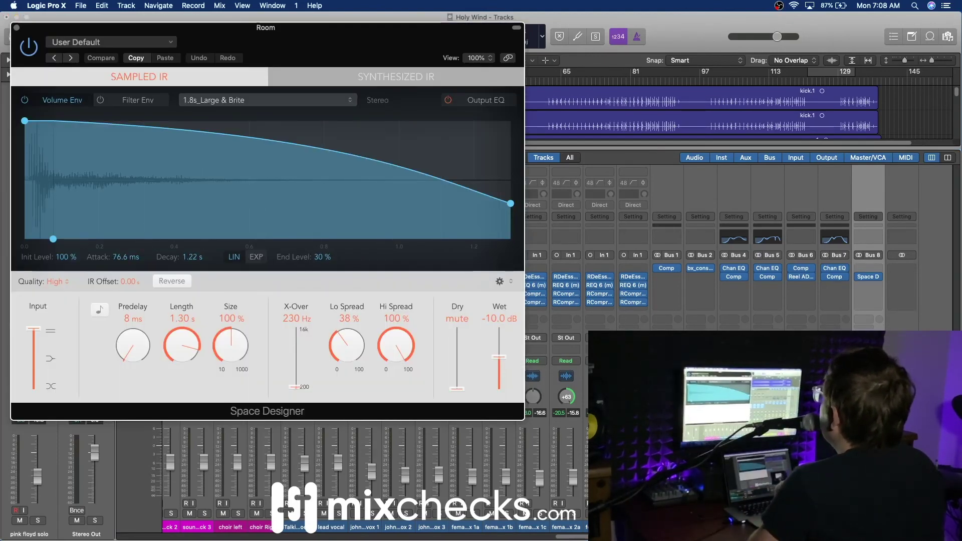
# Load the 1.7s_Piano Concert Hall impulse response from the 05 Piano & String Reverbs folder into Space Designer
pyautogui.click(271, 102)
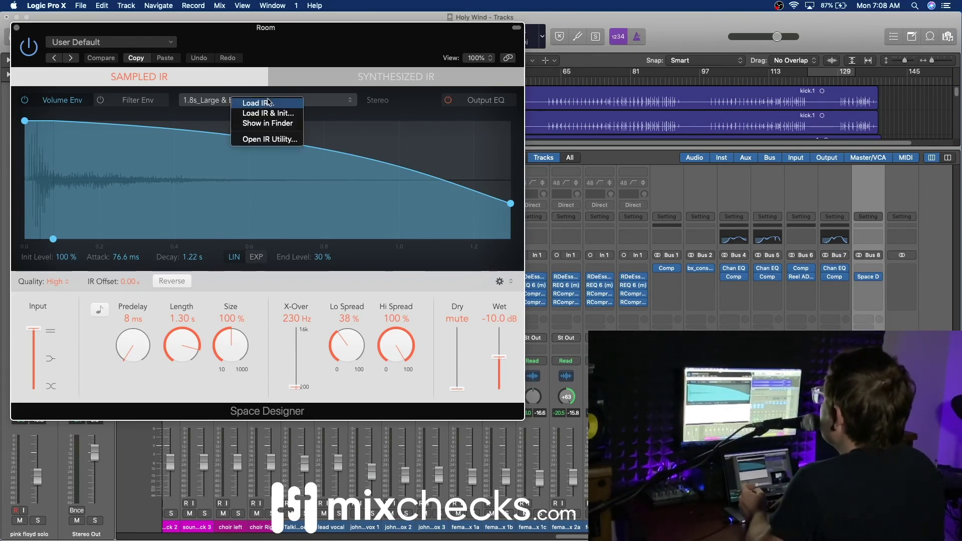
pyautogui.click(270, 103)
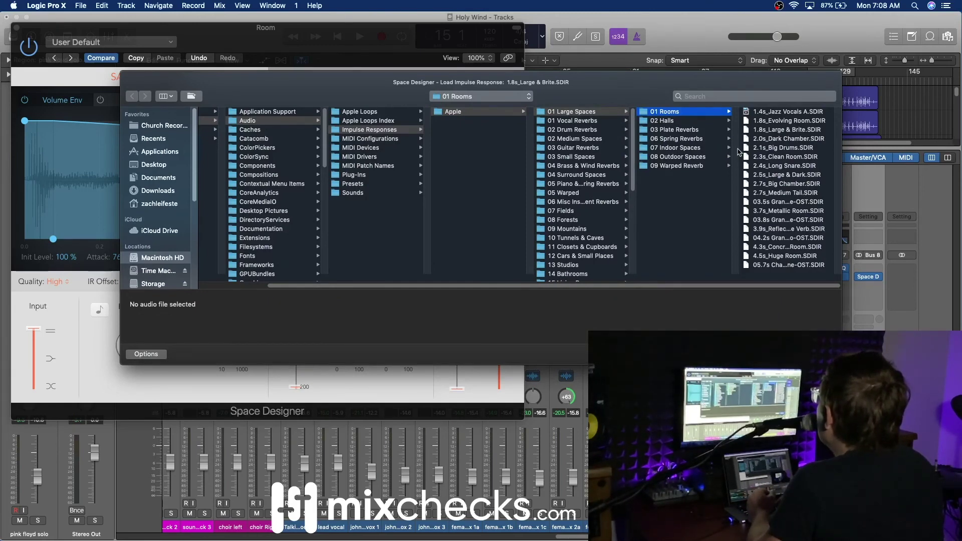
pyautogui.click(600, 140)
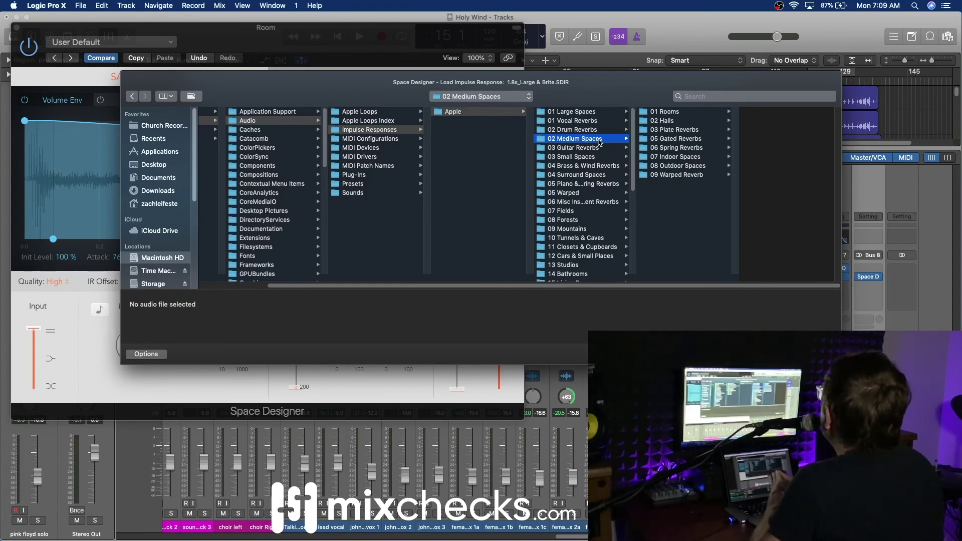
pyautogui.click(590, 186)
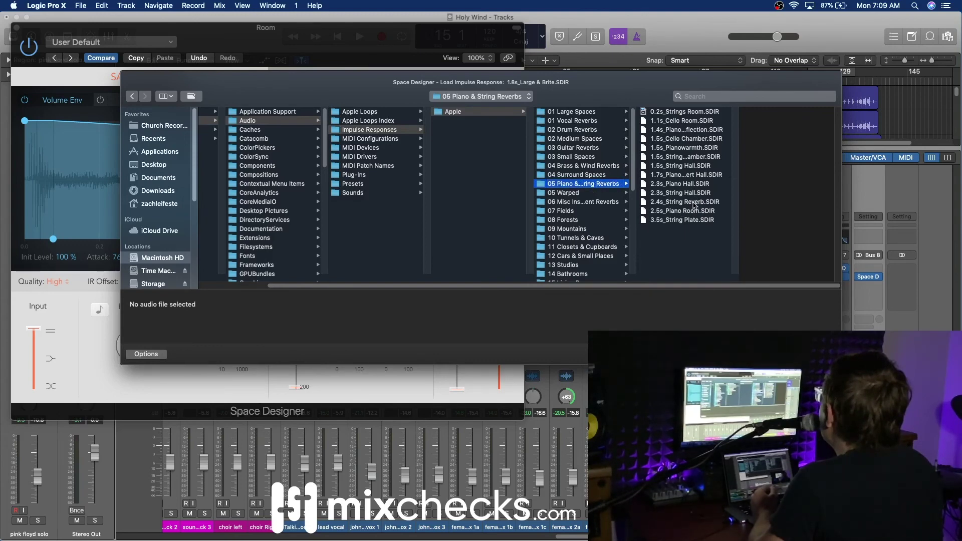
pyautogui.click(700, 157)
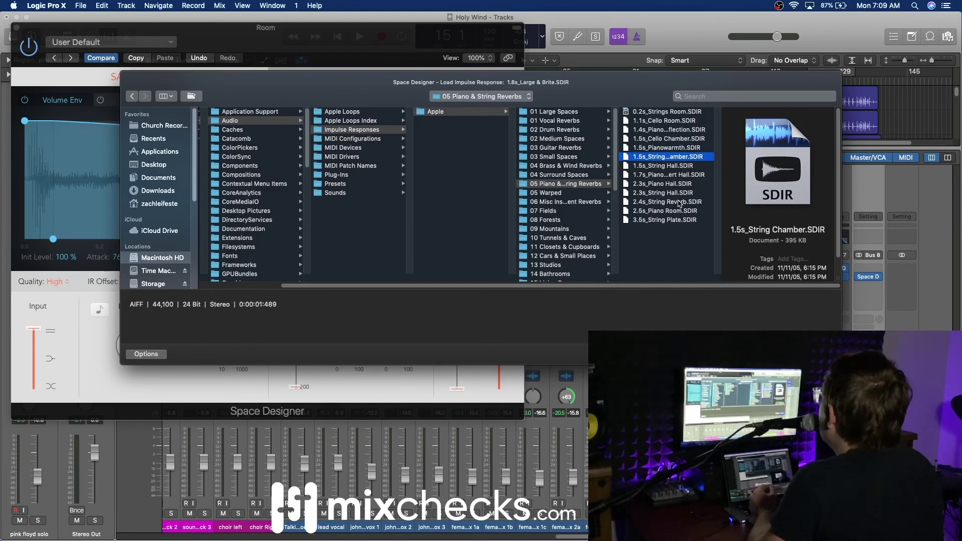
pyautogui.click(680, 202)
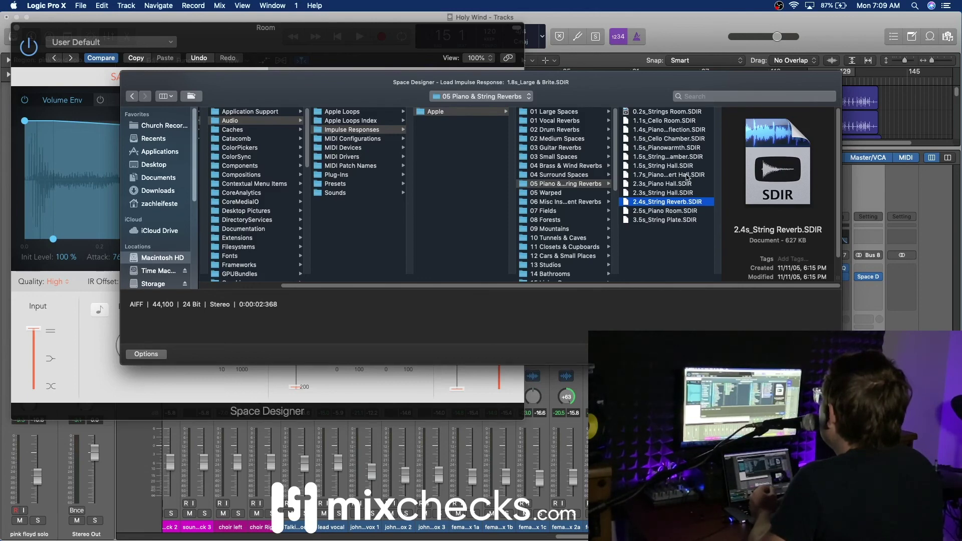
pyautogui.click(687, 175)
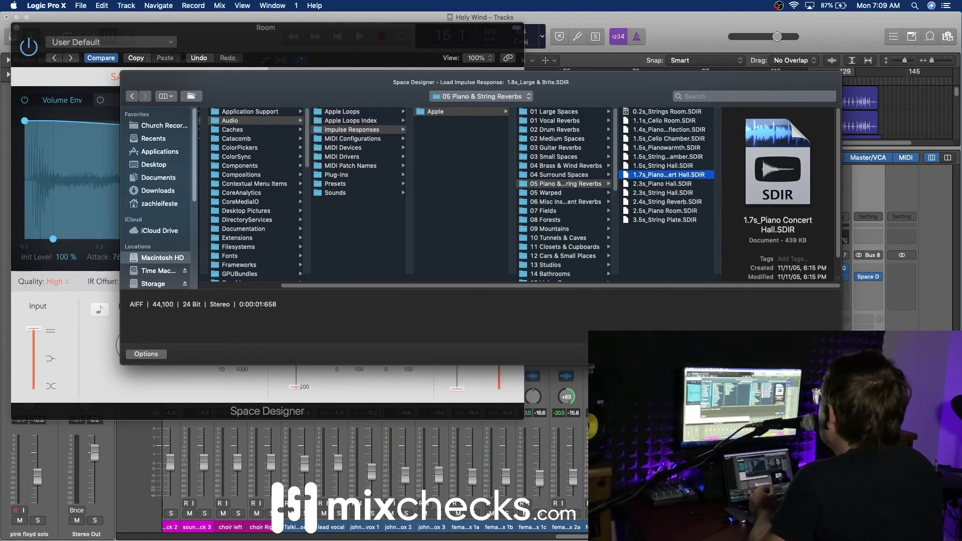
pyautogui.press('Return')
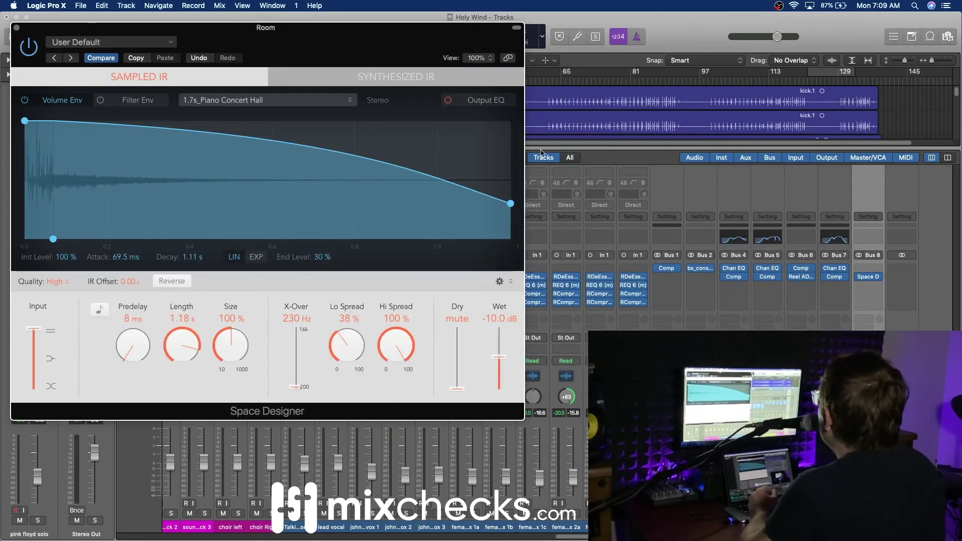
# Set the Space Designer wet level to 0.0 dB and the predelay to 22 ms, and close the plug-in window
pyautogui.moveTo(500, 366); pyautogui.dragTo(500, 328)
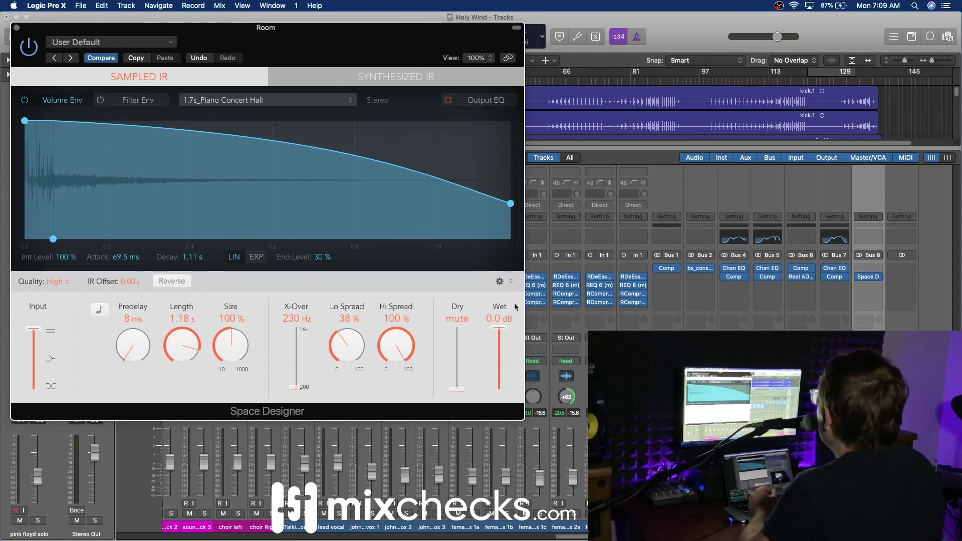
pyautogui.moveTo(133, 342); pyautogui.dragTo(136, 342)
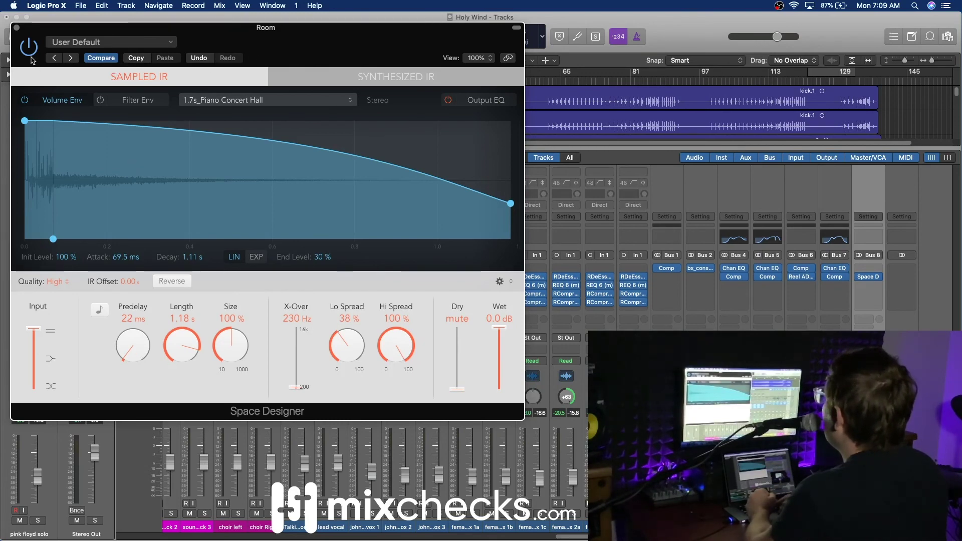
pyautogui.click(17, 29)
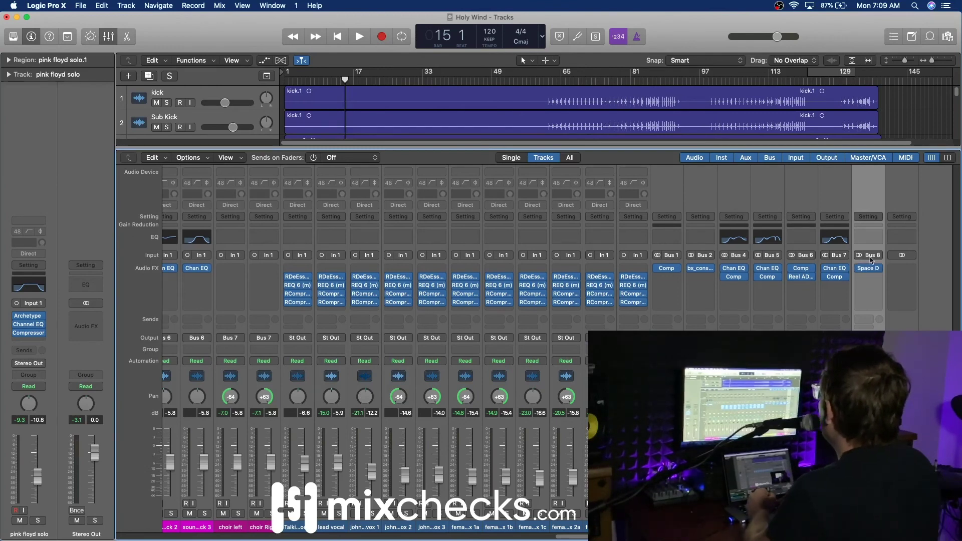
# Add a Channel EQ to the Room aux, raise its low-cut frequency and enable a high cut at about 7200 Hz
pyautogui.click(871, 239)
pyautogui.moveTo(31, 177); pyautogui.dragTo(31, 150)
pyautogui.click(316, 164)
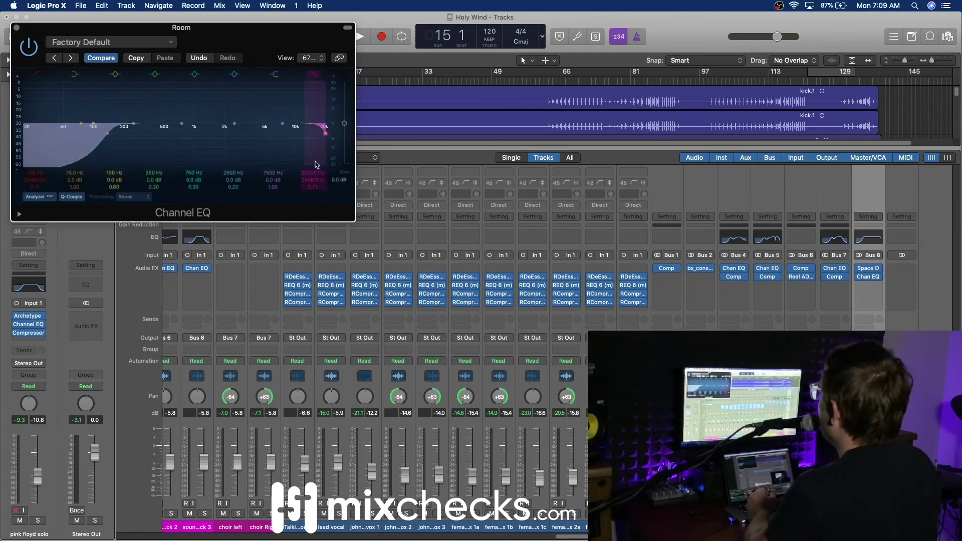
pyautogui.moveTo(315, 172); pyautogui.dragTo(315, 173)
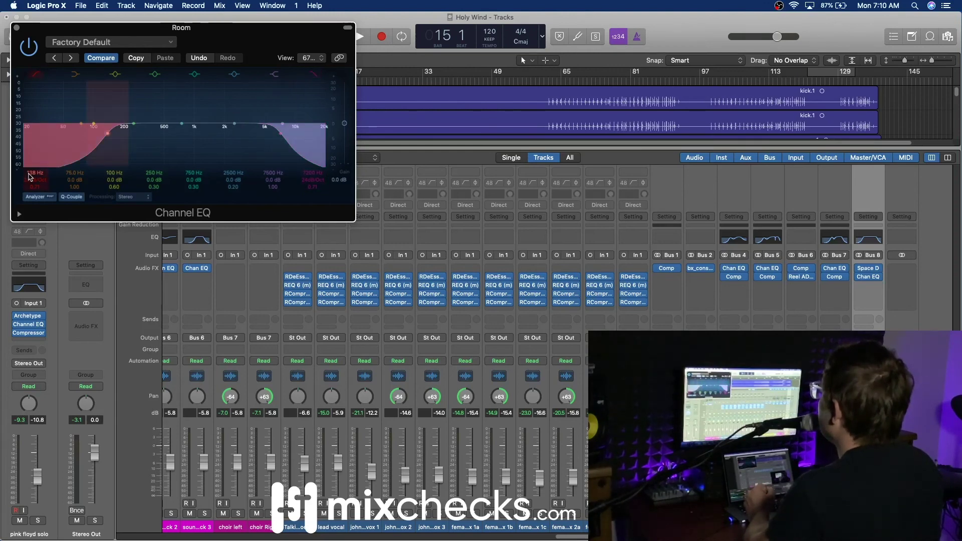
# In the Room Channel EQ, set the low cut to 168 Hz, dip 510 Hz by 4.0 dB, and close the plug-in window
pyautogui.moveTo(31, 176); pyautogui.dragTo(31, 174)
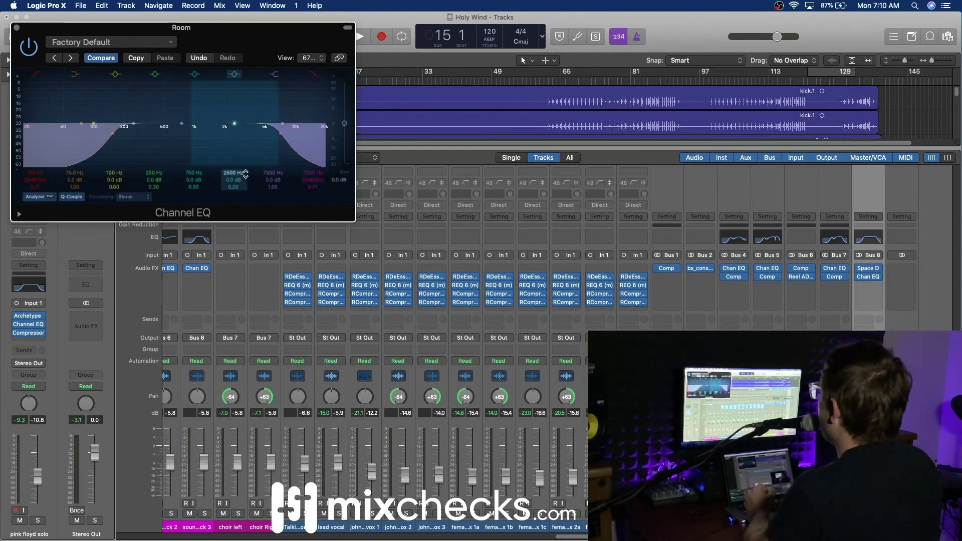
pyautogui.moveTo(194, 179); pyautogui.dragTo(193, 172)
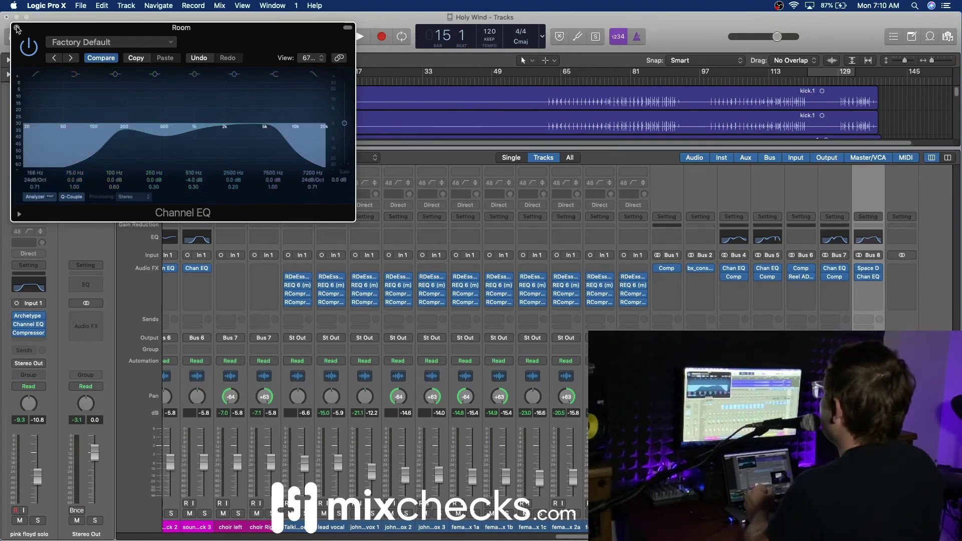
pyautogui.click(16, 28)
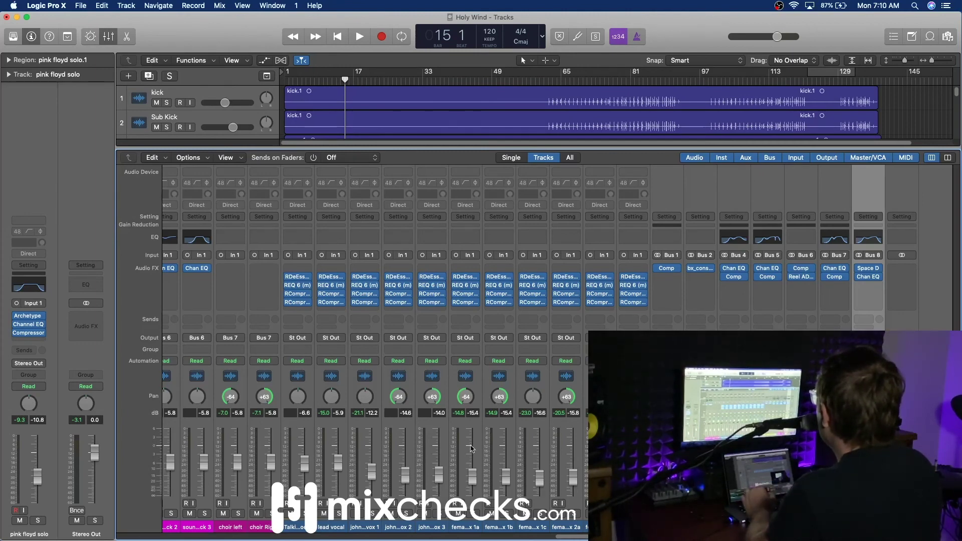
# Play the song and raise the Piano channel's Bus 8 send to about -20.9 dB
pyautogui.hscroll(-10, 455, 447)
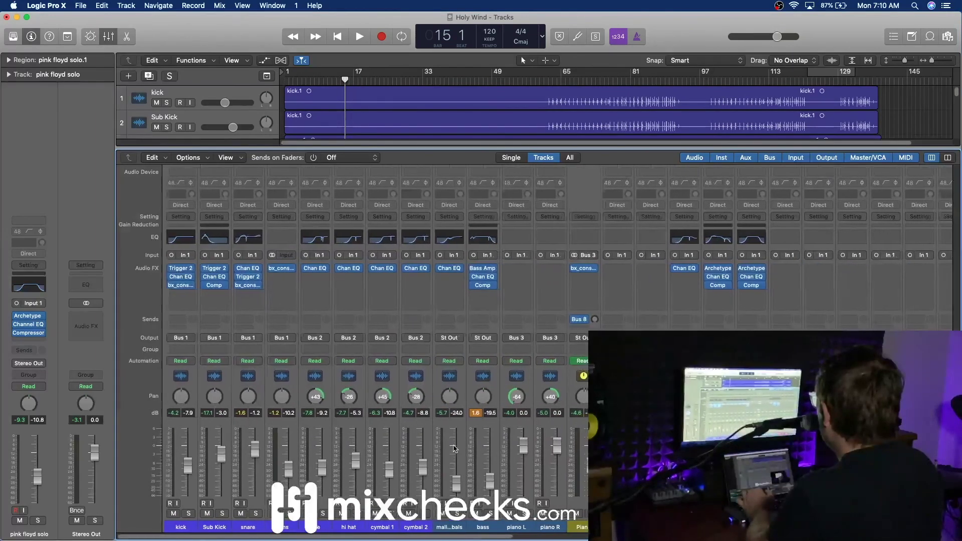
pyautogui.press('space')
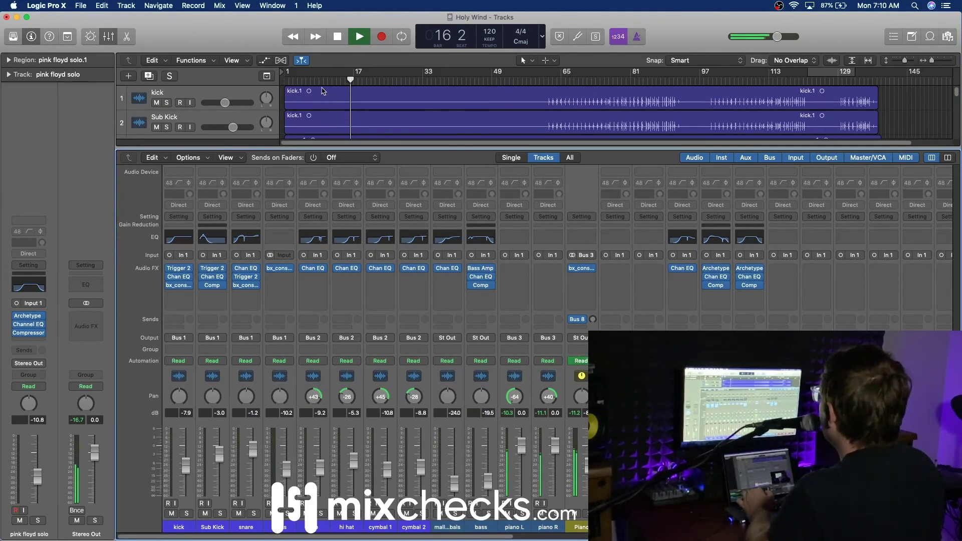
pyautogui.scroll(-8, 321, 113)
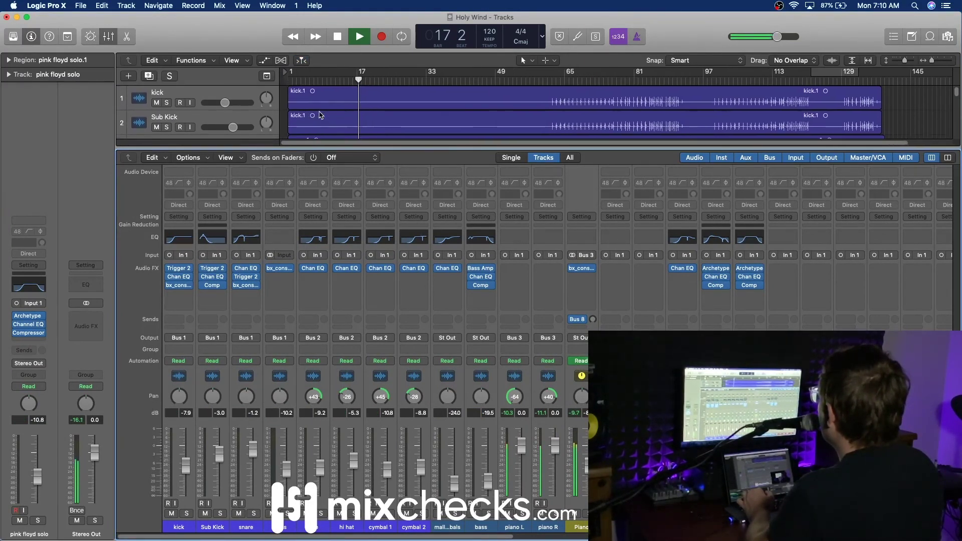
pyautogui.scroll(5, 321, 114)
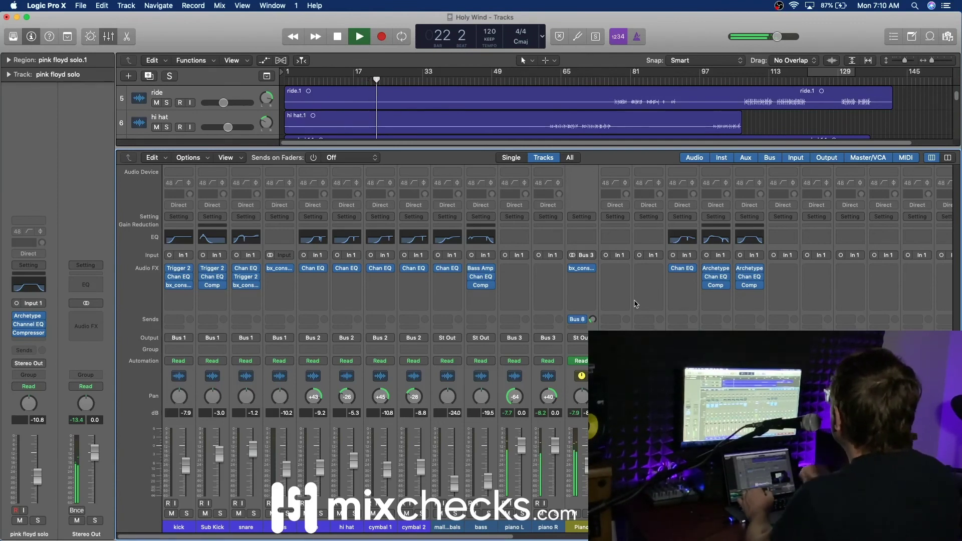
pyautogui.click(593, 319)
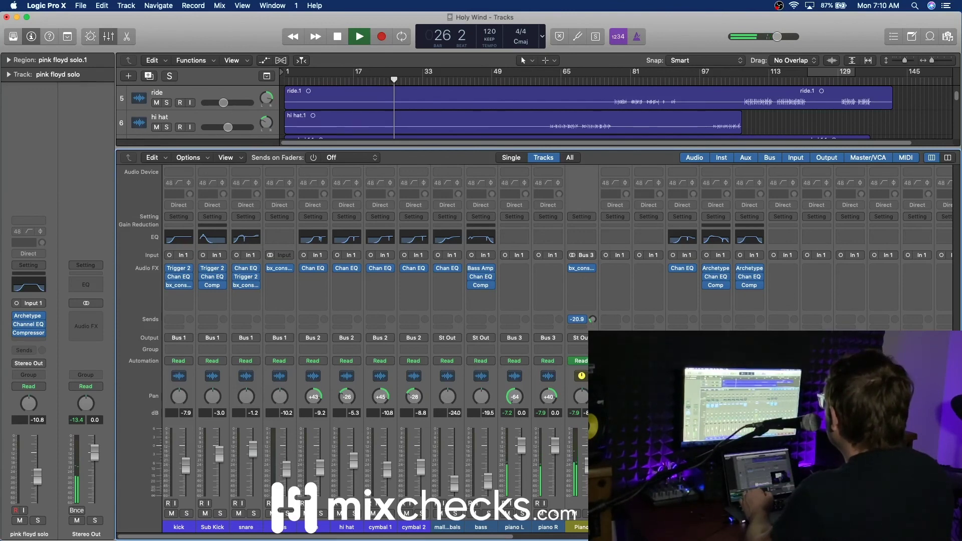
# Select the vocal channels starting from Talking Vocal and color them green
pyautogui.hscroll(10, 593, 321)
pyautogui.hscroll(4, 522, 533)
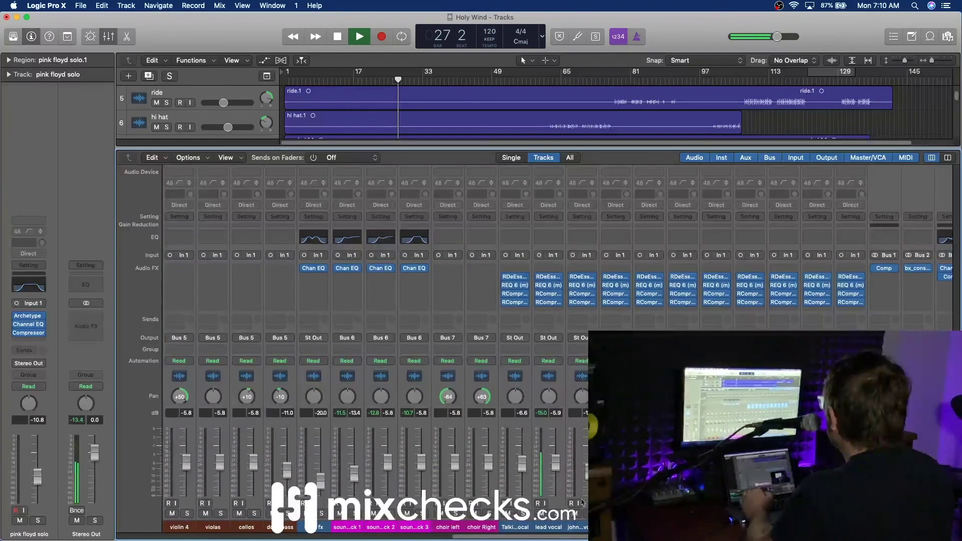
pyautogui.click(521, 531)
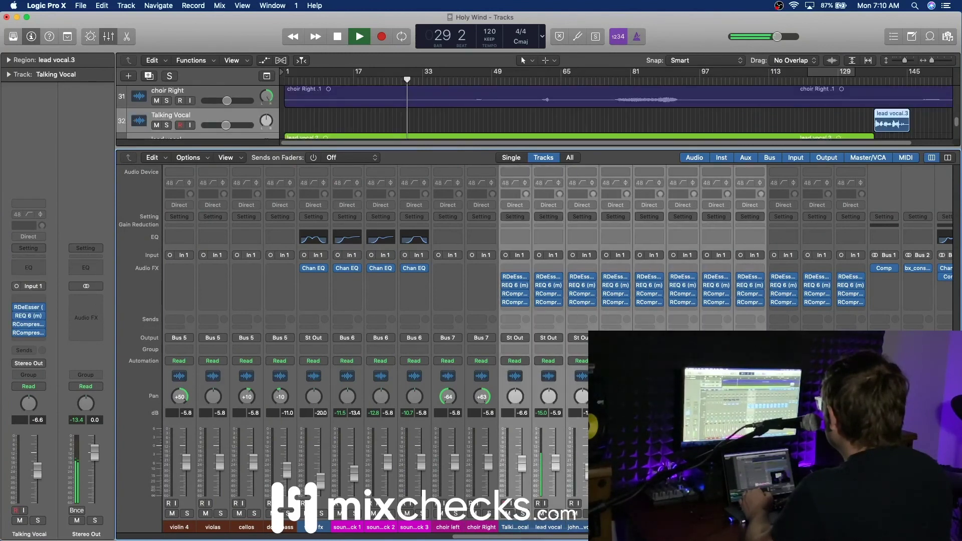
pyautogui.hscroll(1, 520, 531)
pyautogui.hscroll(5, 520, 532)
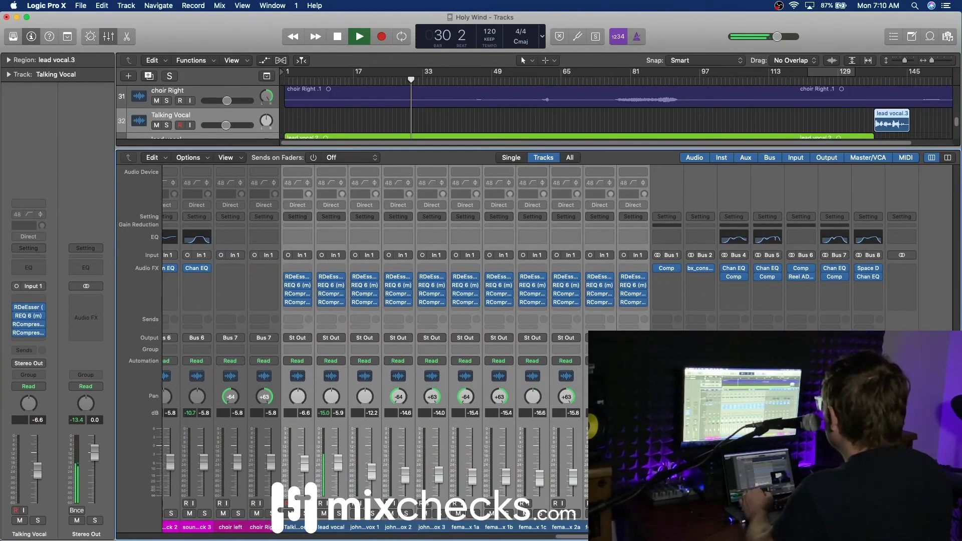
pyautogui.hotkey('alt', 'c')
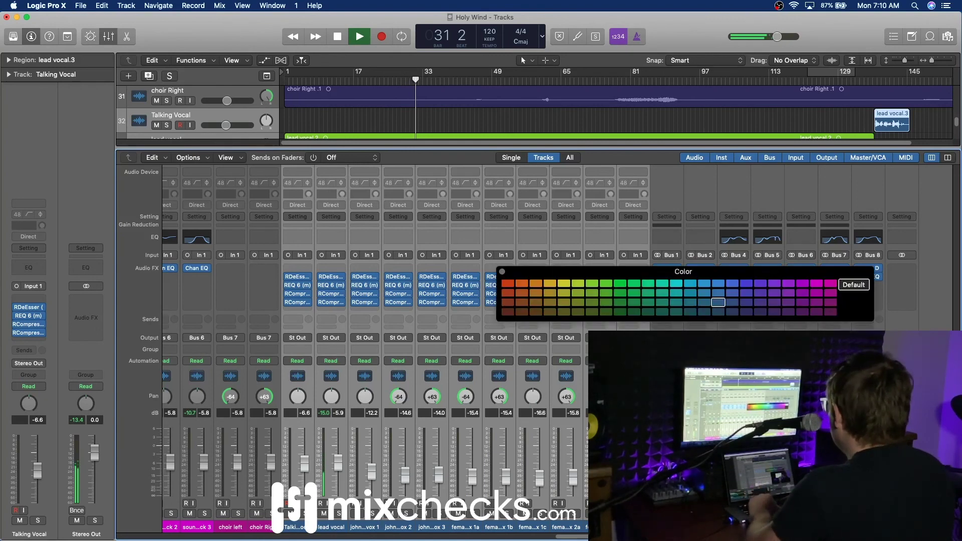
pyautogui.click(620, 293)
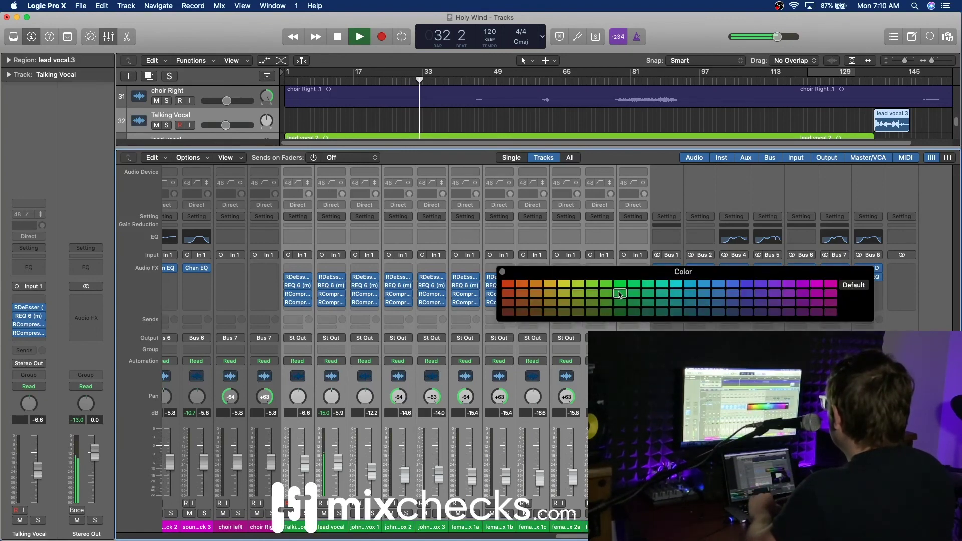
pyautogui.click(502, 272)
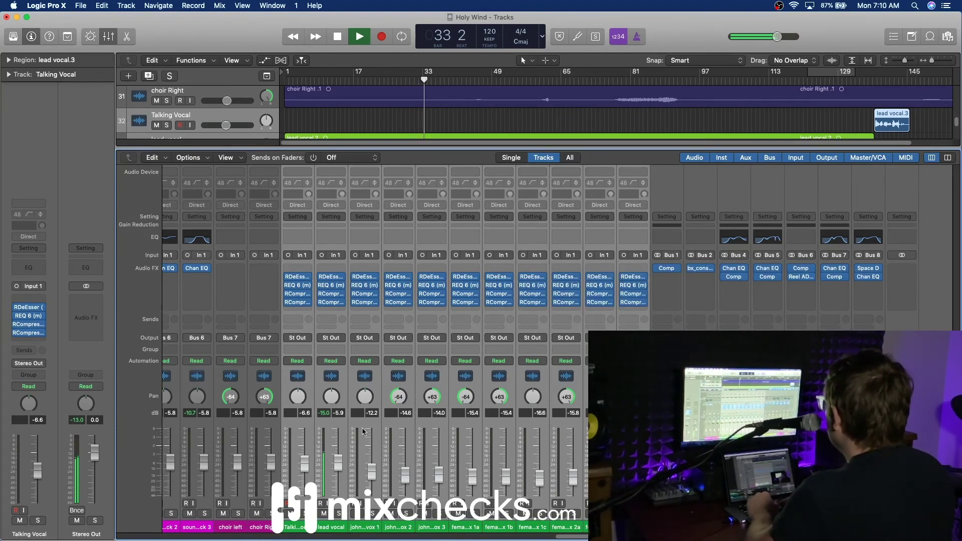
# Mute the selected vocal tracks and look through the arrangement with the mixer hidden
pyautogui.click(291, 514)
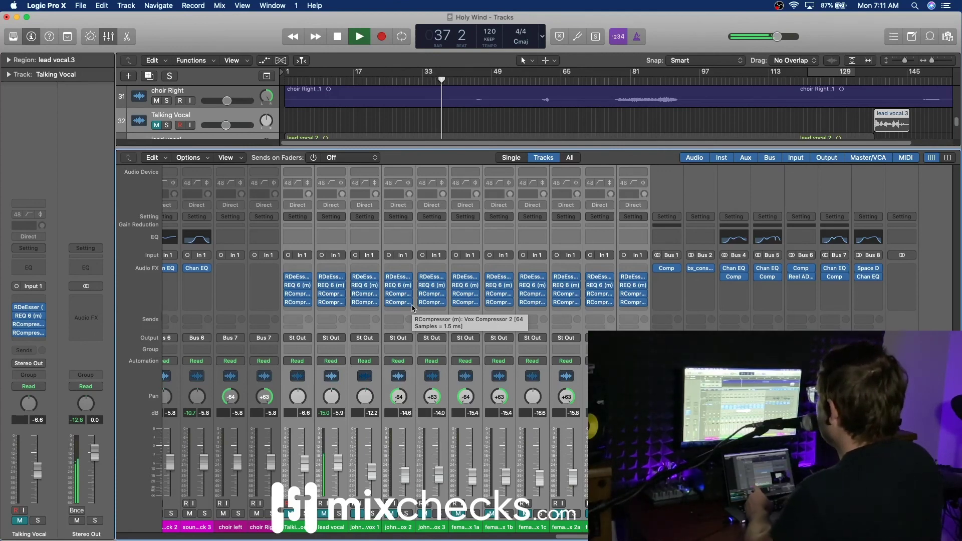
pyautogui.press('x')
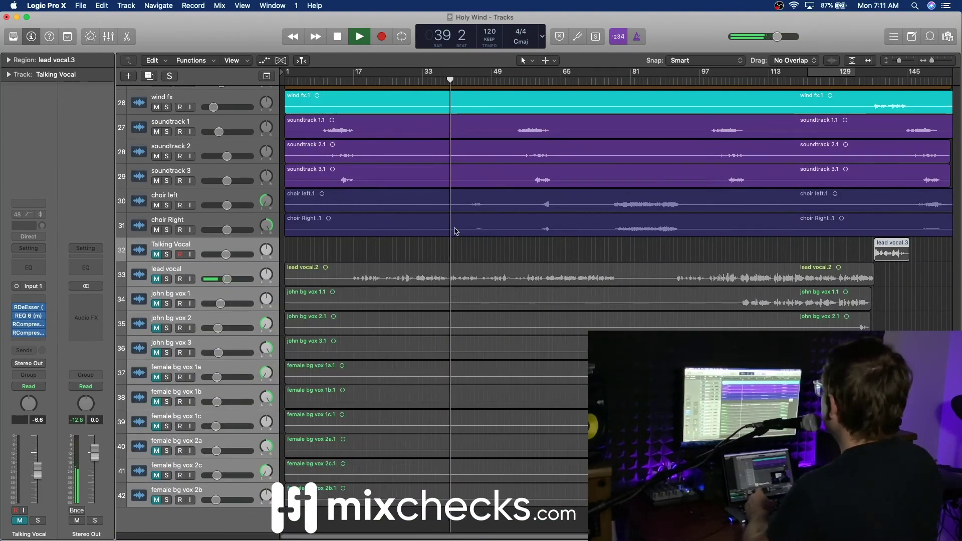
pyautogui.scroll(20, 449, 200)
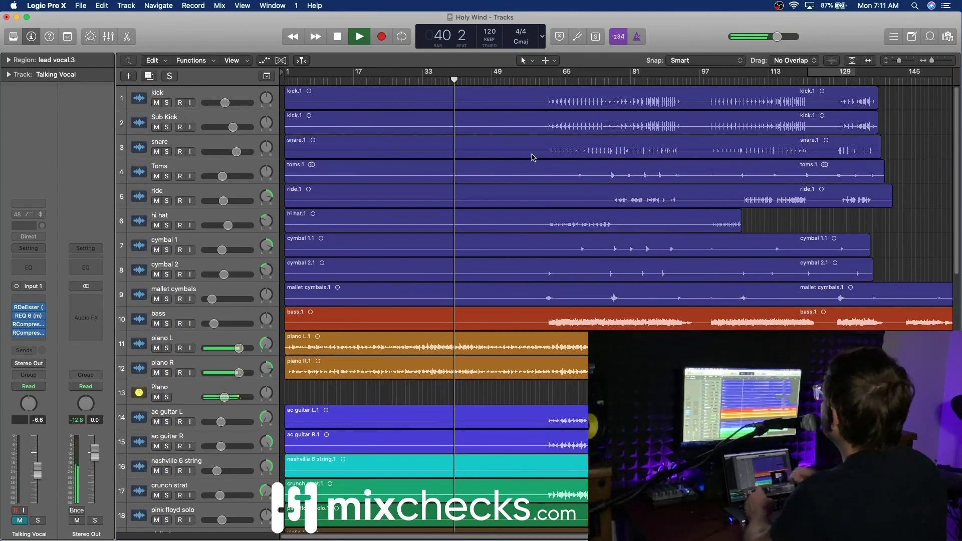
pyautogui.scroll(-15, 554, 331)
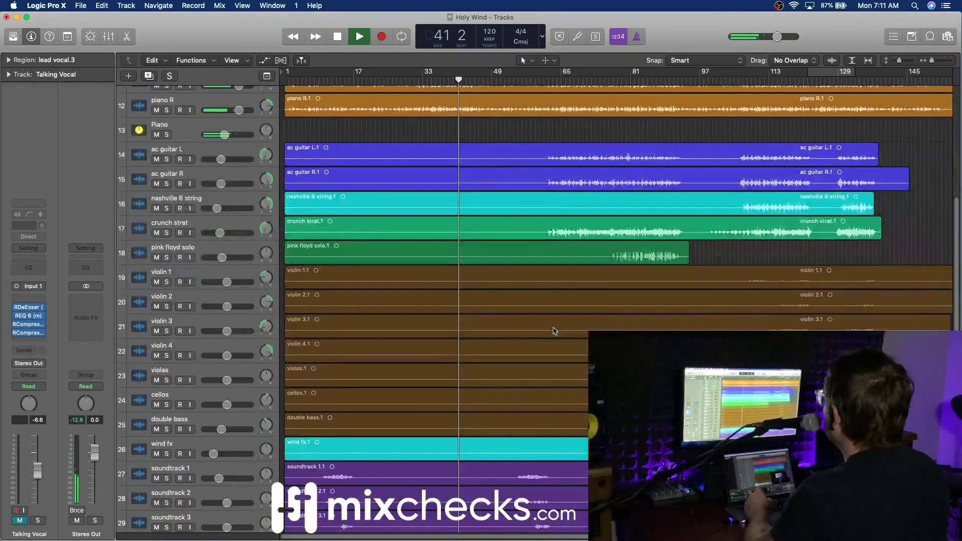
# Replay from about bar 13 and add a send to Bus 8 (Room) on the Bus 6 pad channel
pyautogui.click(337, 80)
pyautogui.press('x')
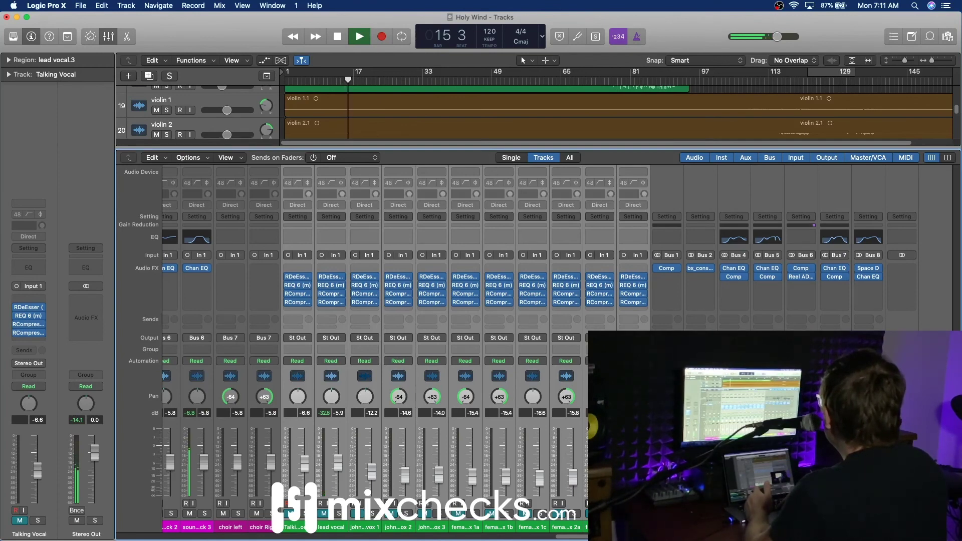
pyautogui.click(800, 322)
pyautogui.moveTo(827, 333)
pyautogui.click(901, 279)
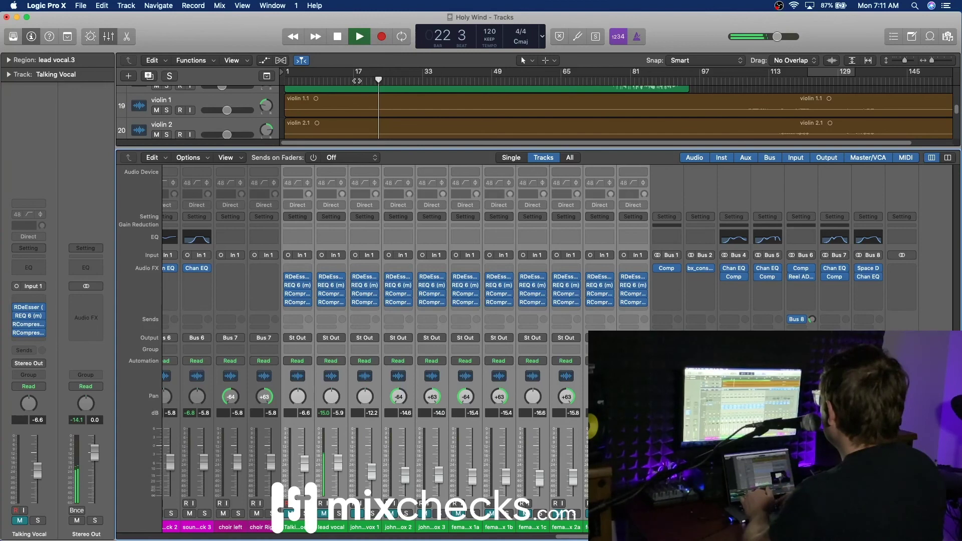
# Solo the PAD bus from about bar 13, raise its Bus 8 send by ear, and turn the solo off
pyautogui.press('x')
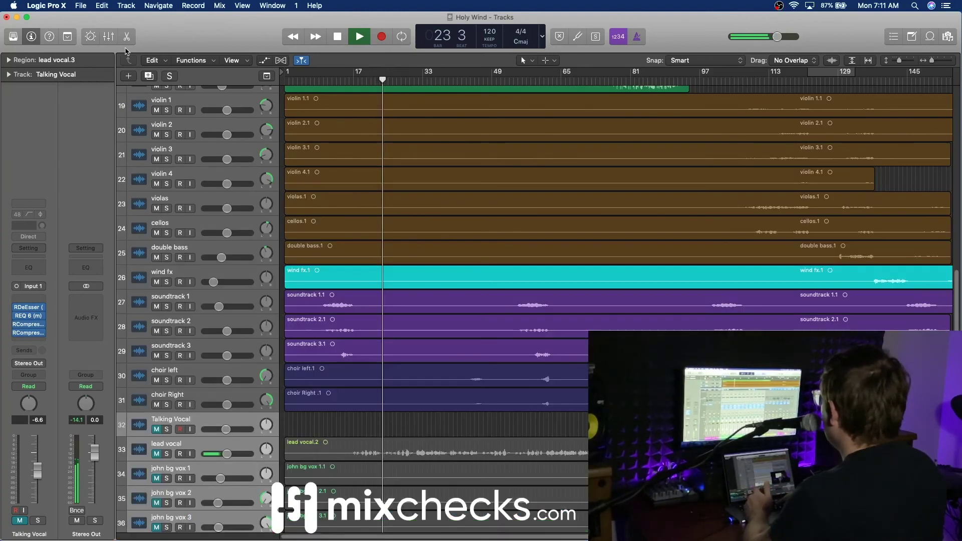
pyautogui.click(236, 295)
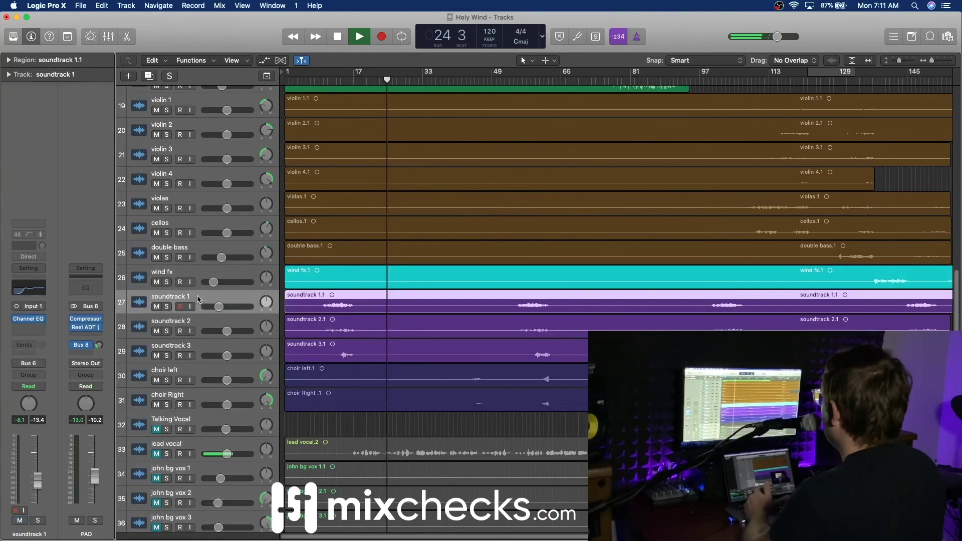
pyautogui.click(335, 80)
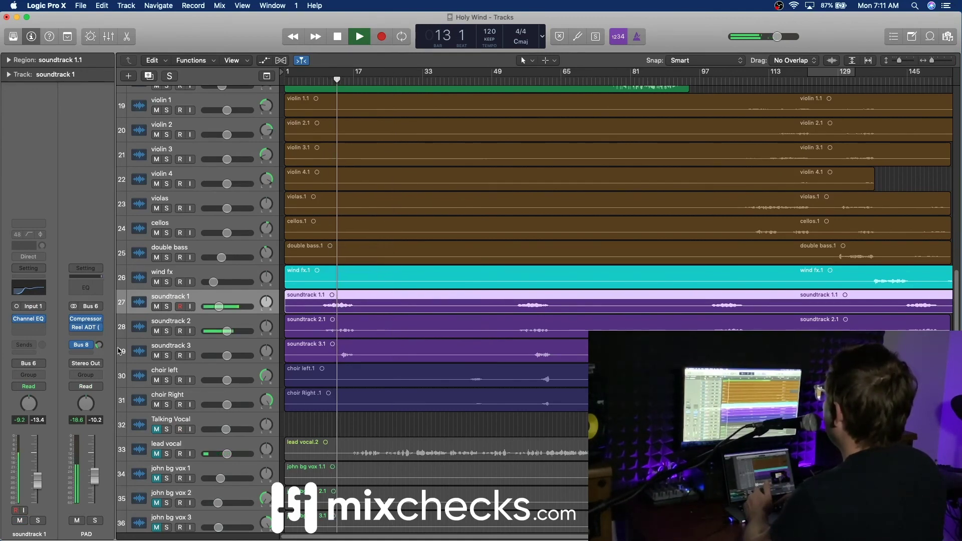
pyautogui.click(95, 520)
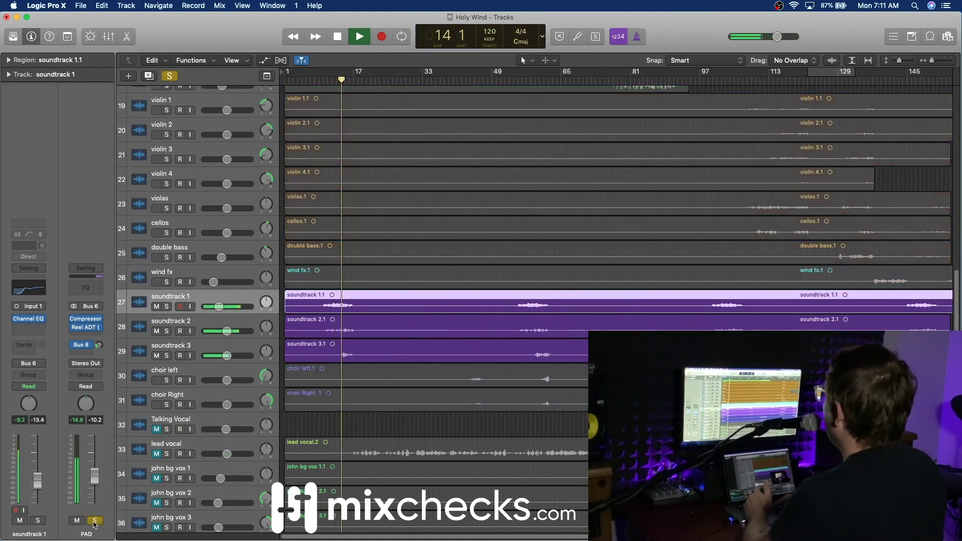
pyautogui.moveTo(100, 345); pyautogui.dragTo(119, 333)
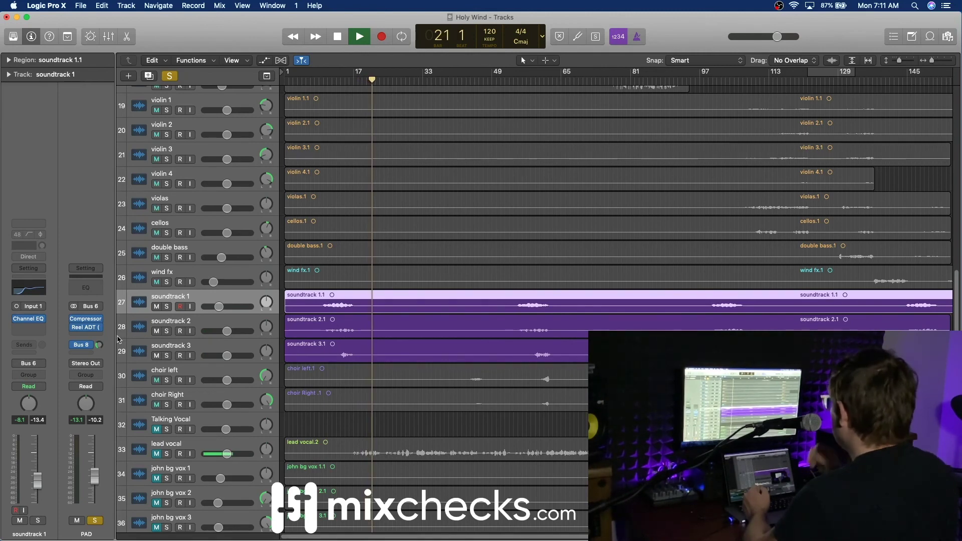
pyautogui.click(95, 521)
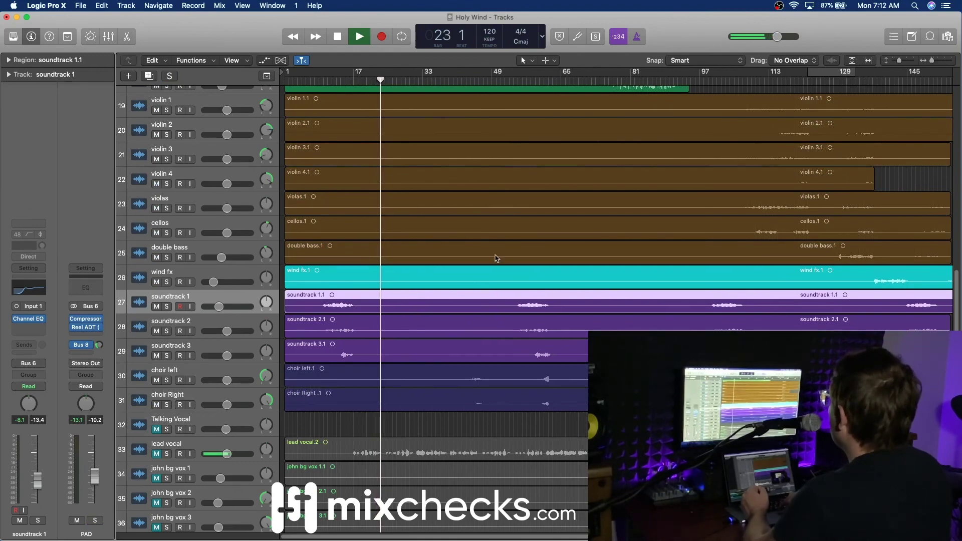
# Restart playback at about bar 60, just before the drums come in
pyautogui.scroll(15, 496, 260)
pyautogui.scroll(-2, 495, 258)
pyautogui.hscroll(2, 461, 266)
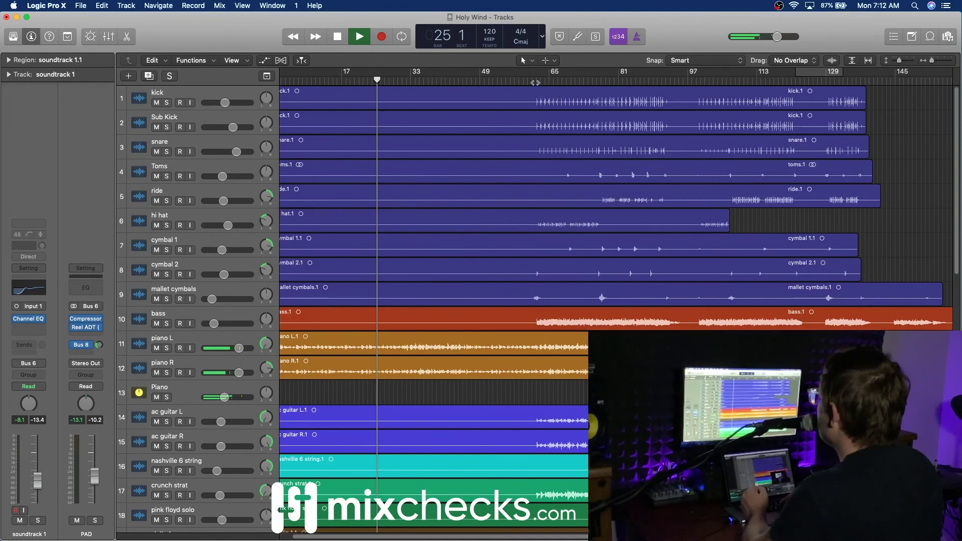
pyautogui.click(528, 81)
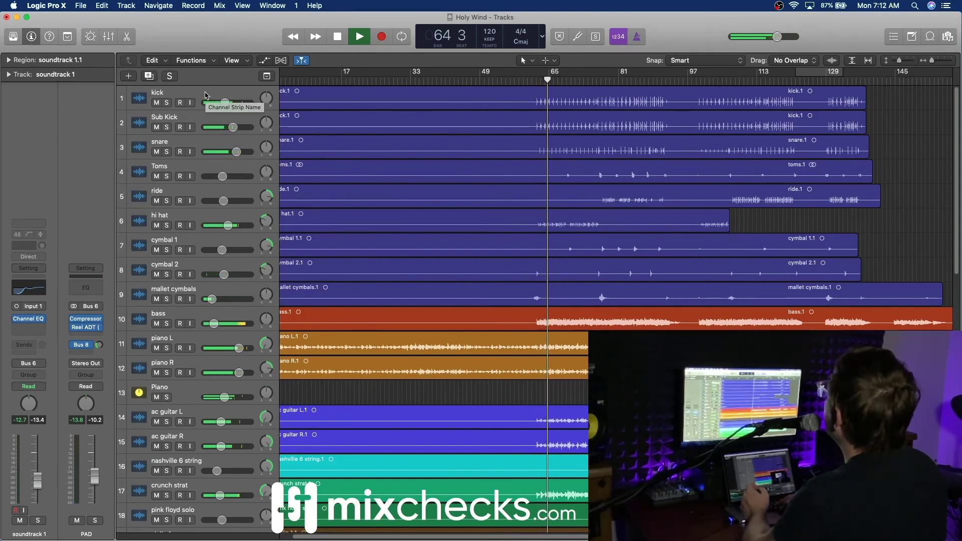
# Add a send to Bus 8 (Room) on the snare track and replay the drum section from about bar 69
pyautogui.click(197, 145)
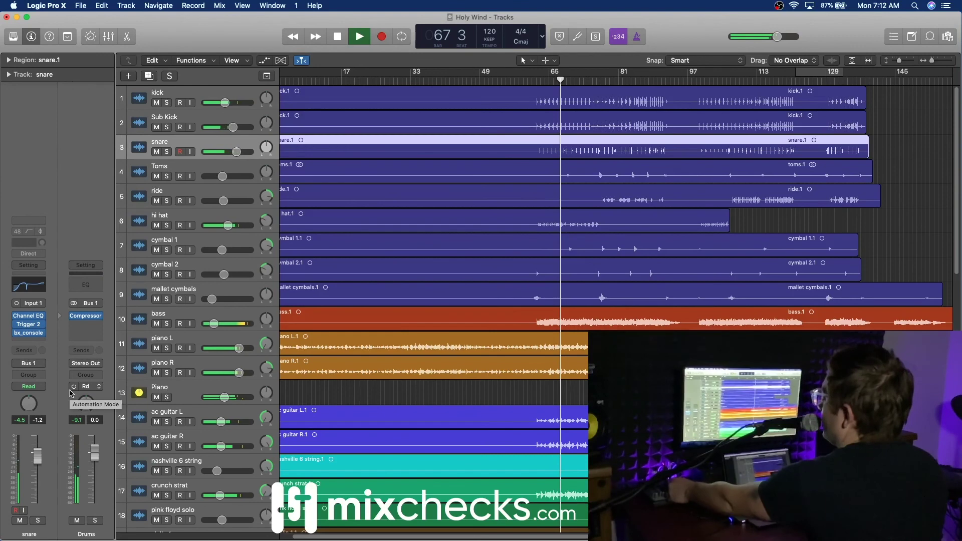
pyautogui.click(25, 351)
pyautogui.moveTo(30, 368)
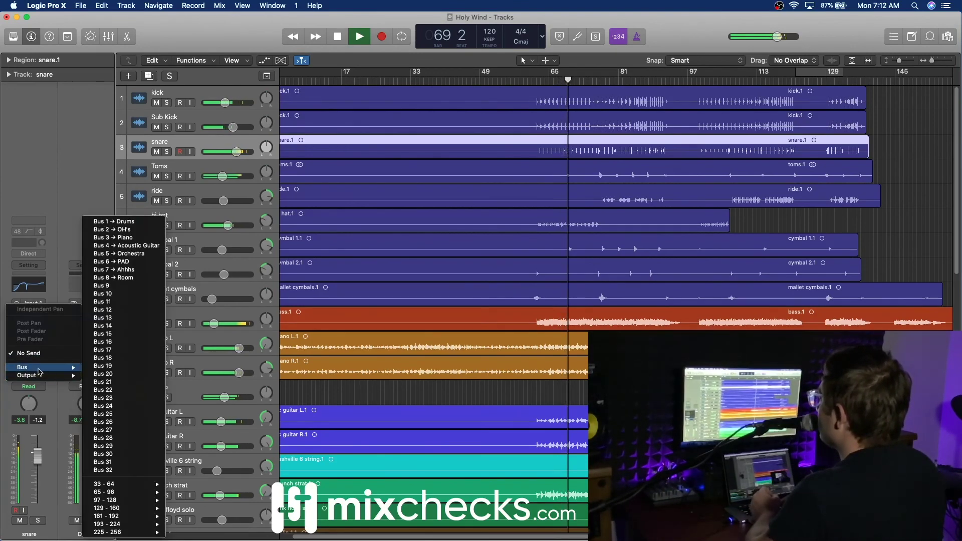
pyautogui.click(139, 281)
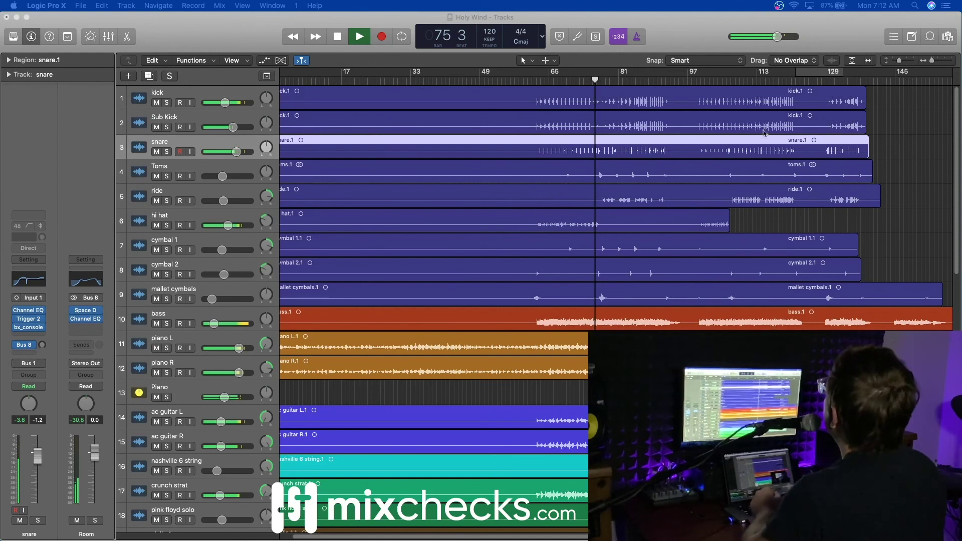
pyautogui.click(566, 82)
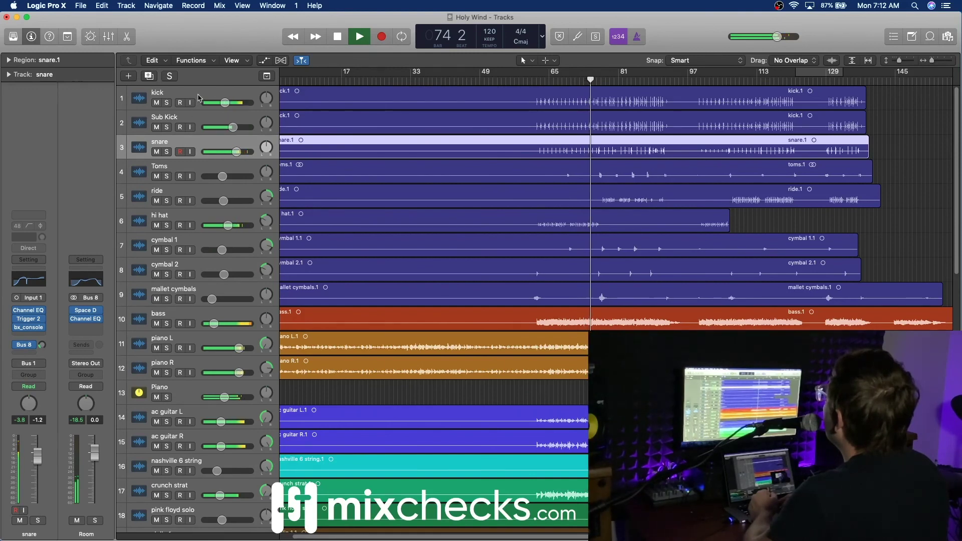
# Add a send to Bus 8 (Room) on the Toms track and raise its level to about -18.3 dB during playback
pyautogui.click(196, 166)
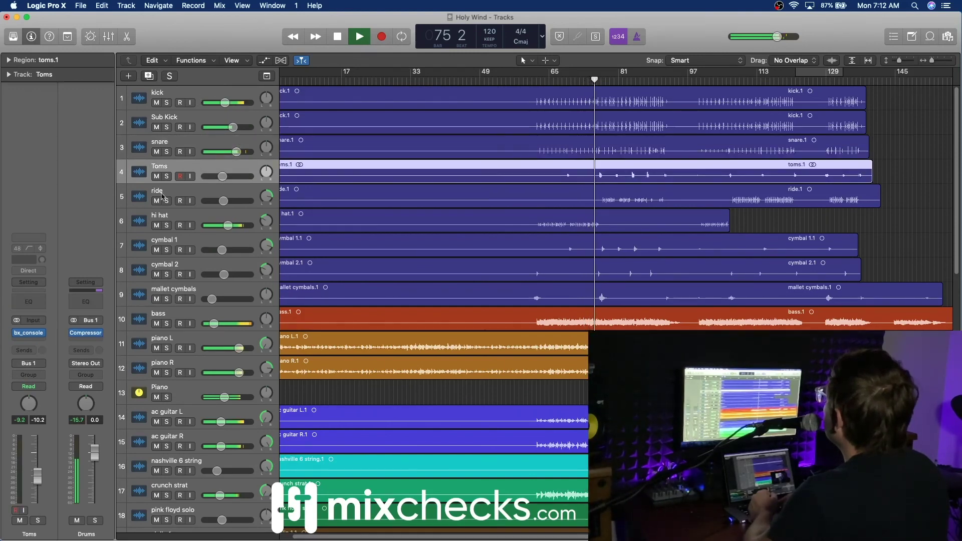
pyautogui.click(31, 353)
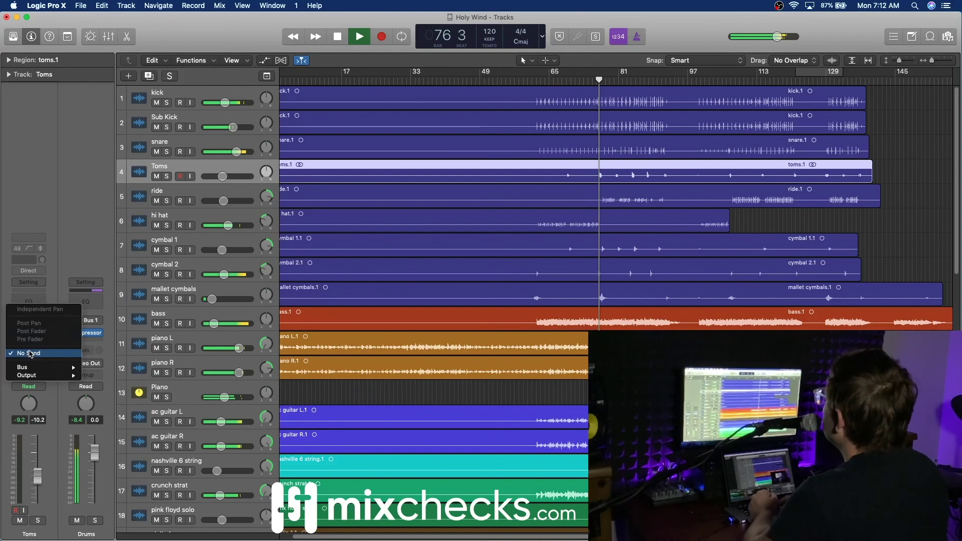
pyautogui.moveTo(50, 368)
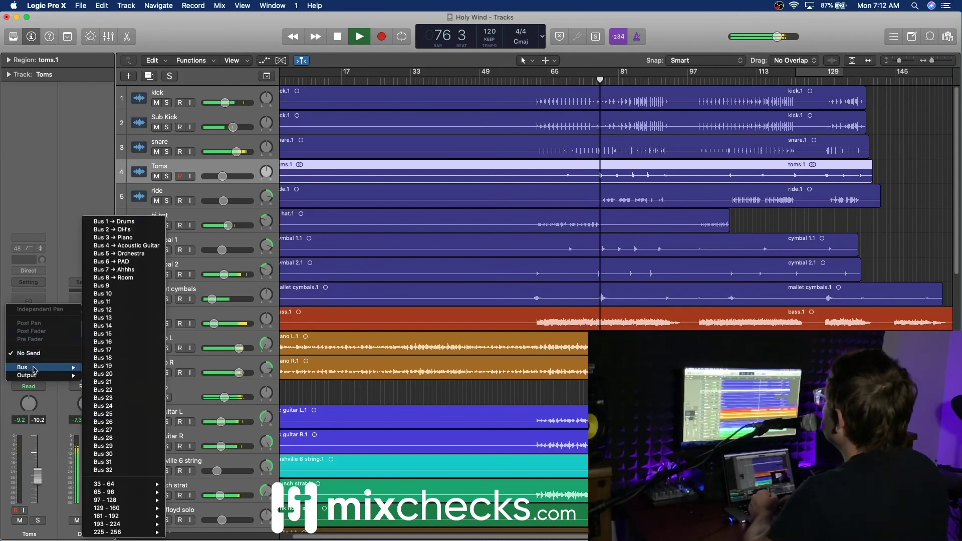
pyautogui.click(125, 278)
pyautogui.moveTo(43, 345); pyautogui.dragTo(57, 329)
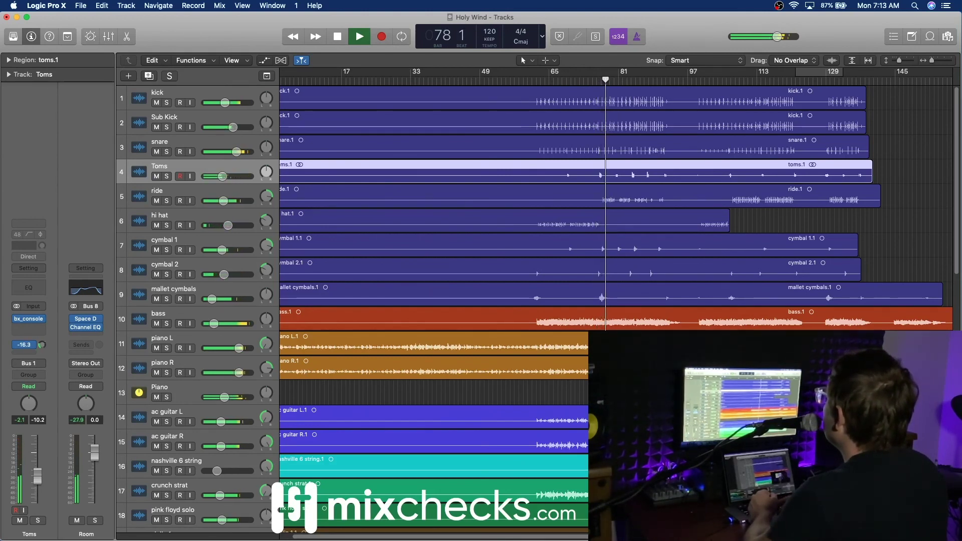
pyautogui.click(597, 80)
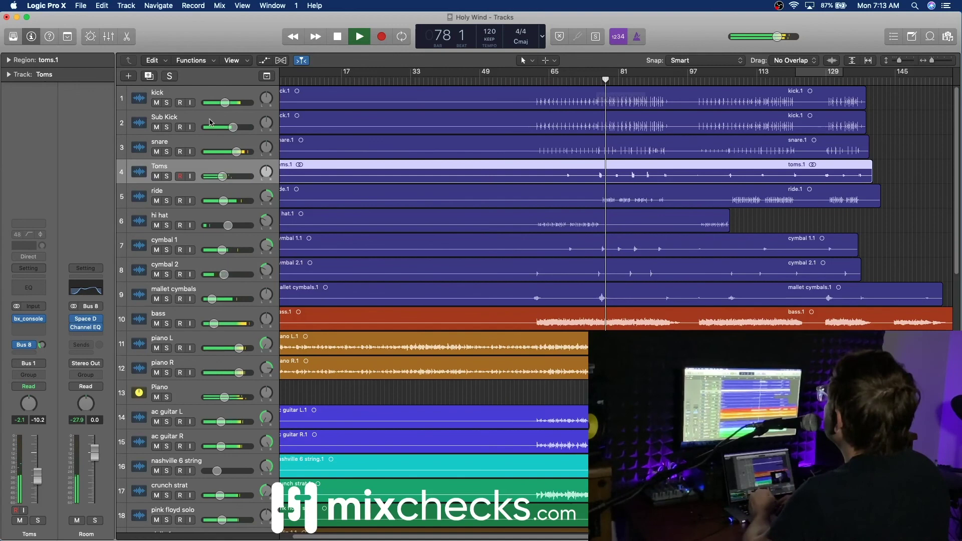
# Stop playback, add a send to Bus 8 (Room) on the kick track, and resume playing from about bar 78
pyautogui.click(191, 95)
pyautogui.press('space')
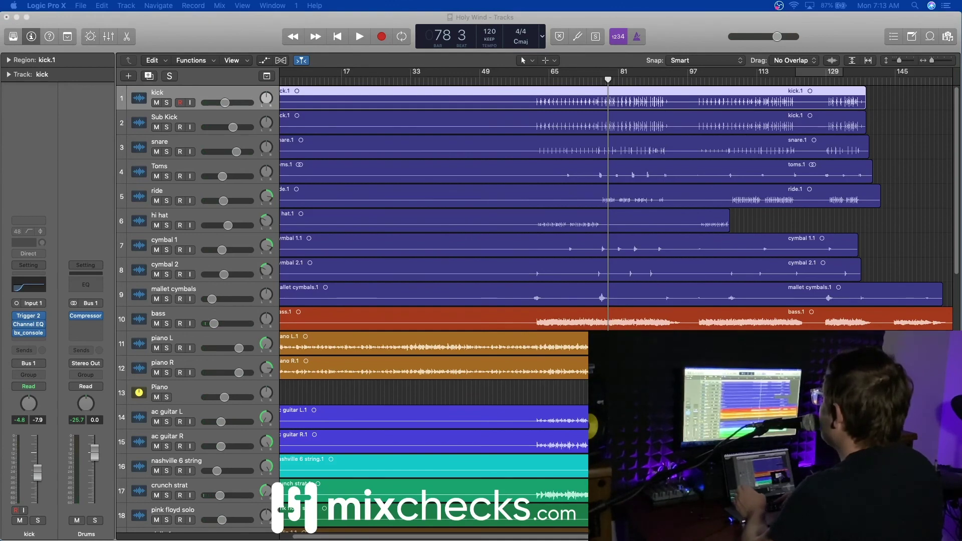
pyautogui.click(28, 354)
pyautogui.moveTo(30, 368)
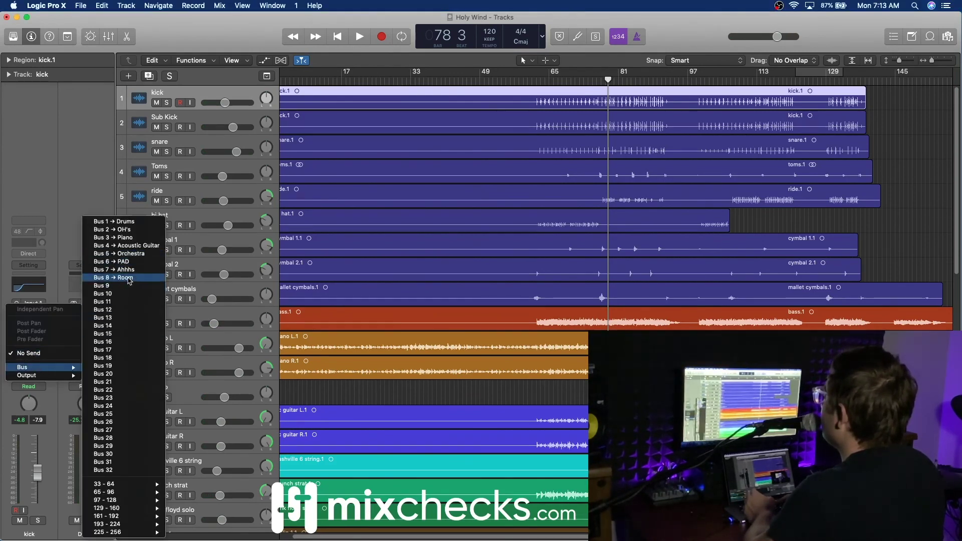
pyautogui.click(128, 279)
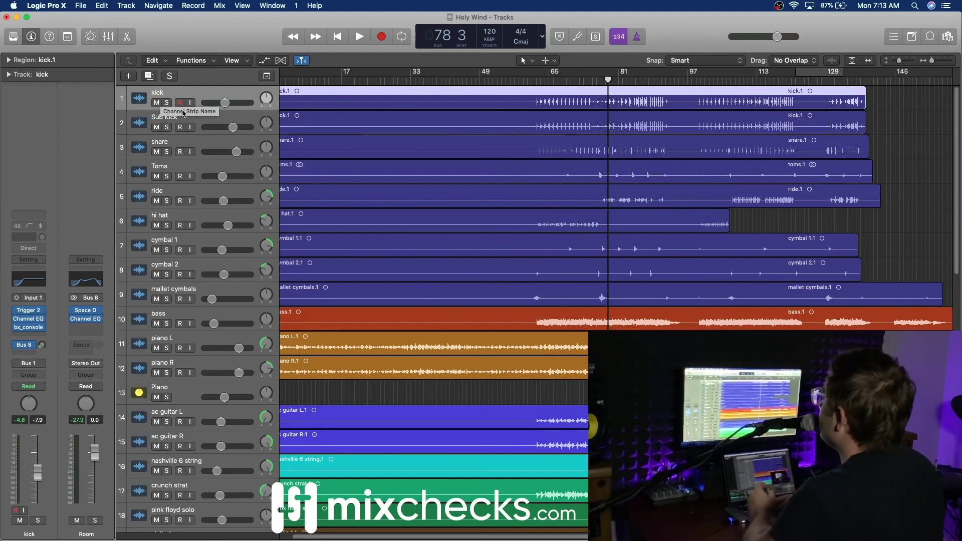
pyautogui.press('space')
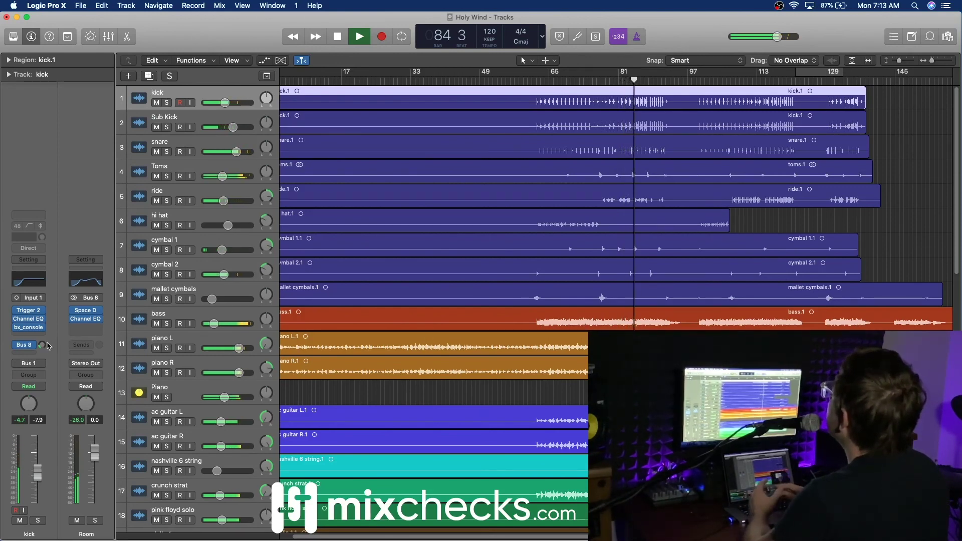
# Add a send to Bus 8 (Room) on the ride track and raise its level by ear
pyautogui.click(198, 197)
pyautogui.click(28, 353)
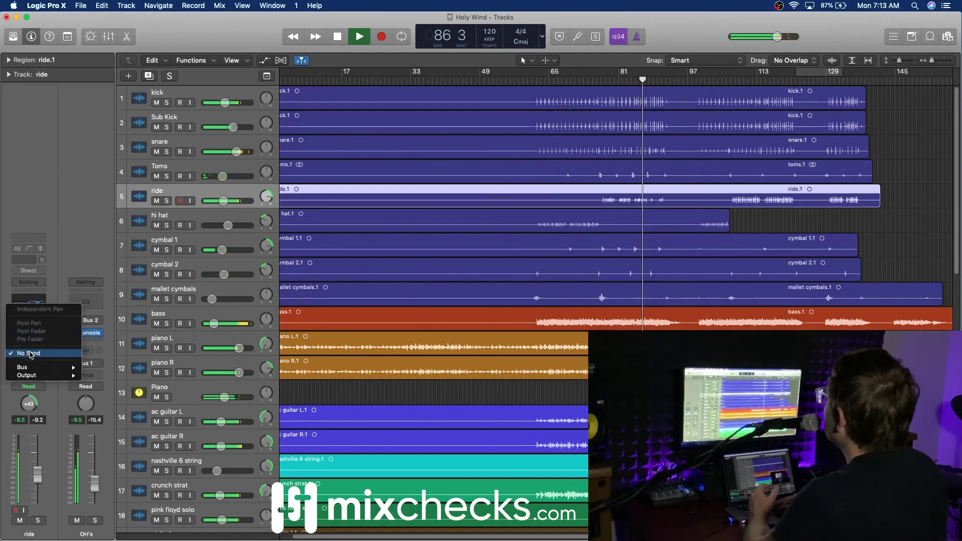
pyautogui.moveTo(39, 373)
pyautogui.click(125, 281)
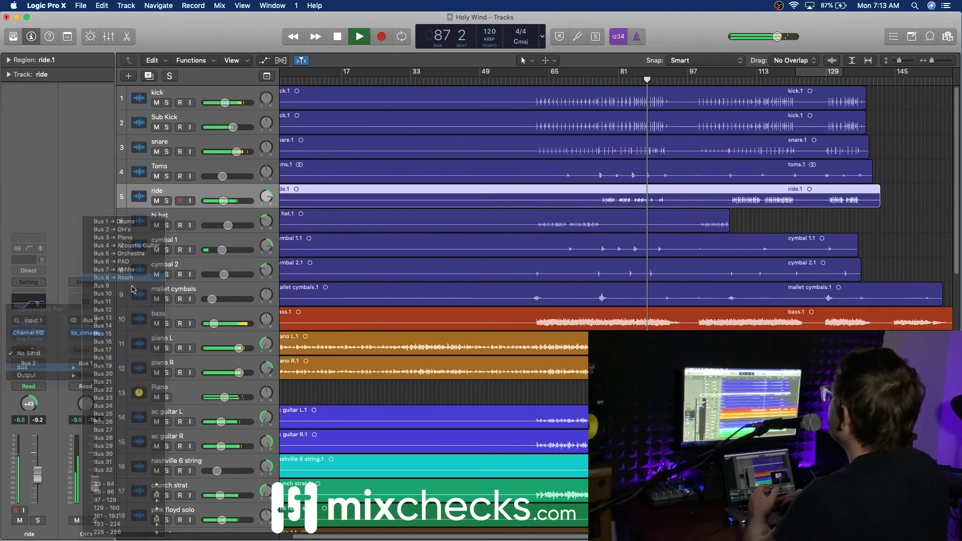
pyautogui.moveTo(70, 329); pyautogui.dragTo(75, 323)
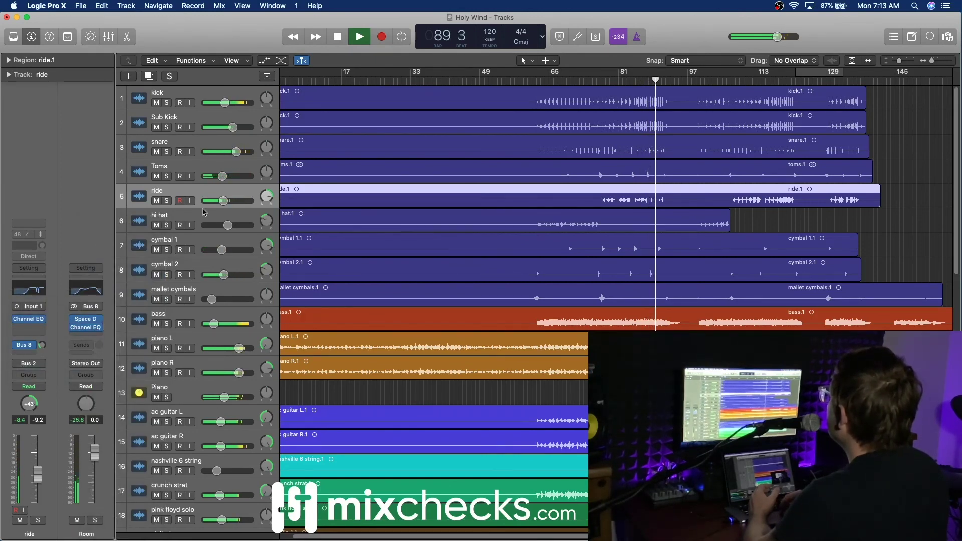
# Add a send to Bus 8 (Room) on the hi hat track, replay from bar 65, and set the send to about -24.2 dB
pyautogui.click(196, 217)
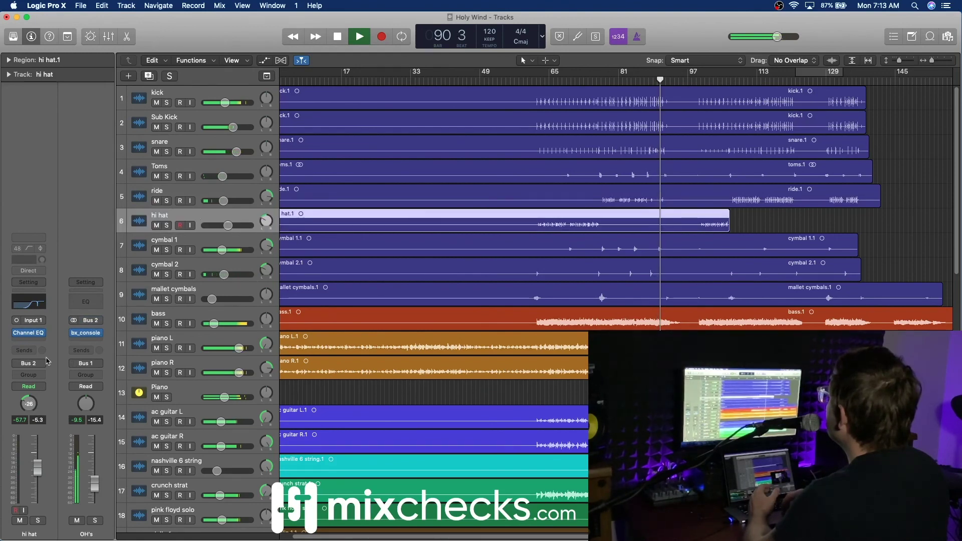
pyautogui.click(32, 350)
pyautogui.moveTo(30, 346)
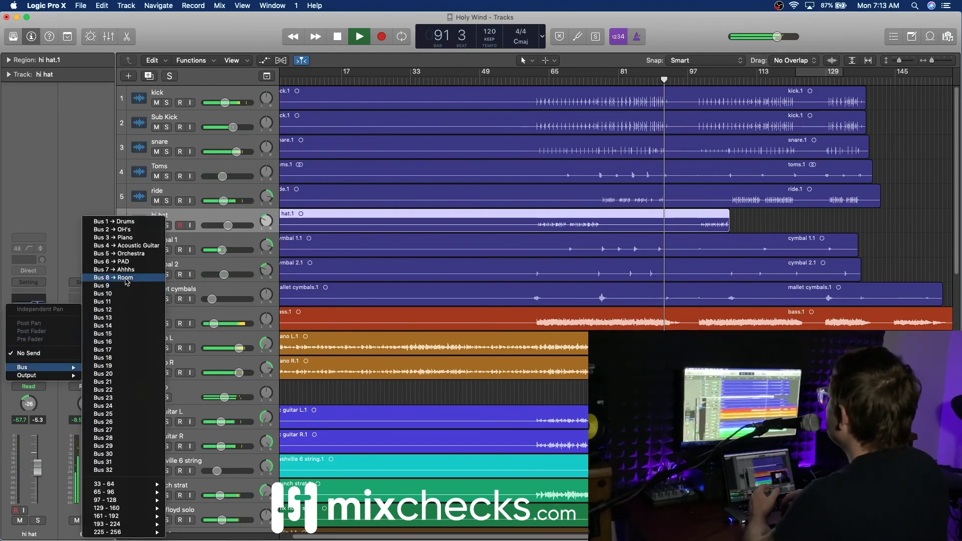
pyautogui.click(101, 313)
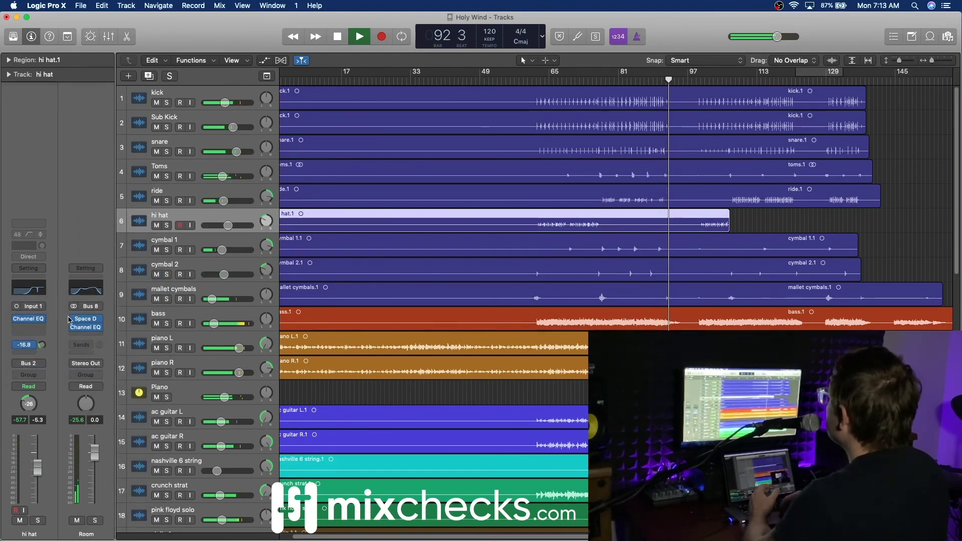
pyautogui.click(554, 75)
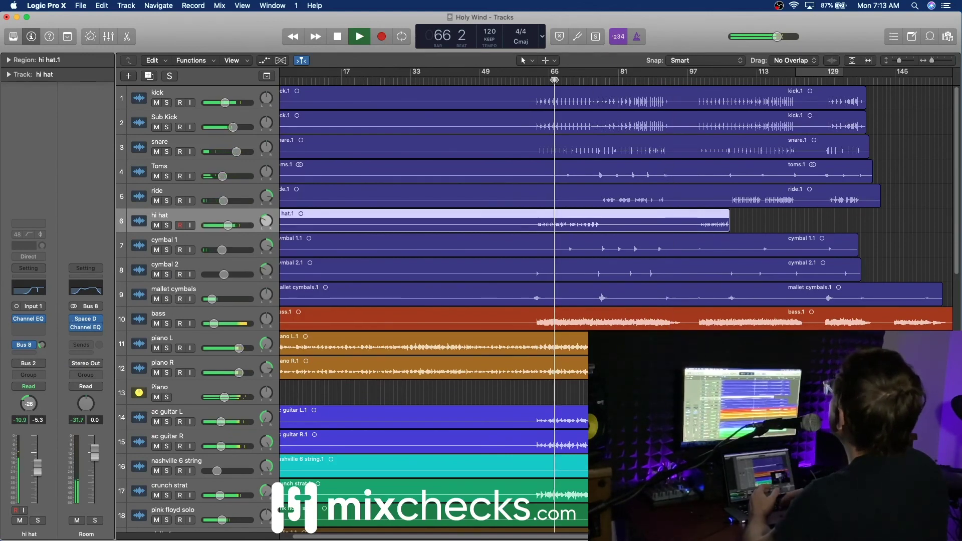
pyautogui.moveTo(42, 345); pyautogui.dragTo(42, 340)
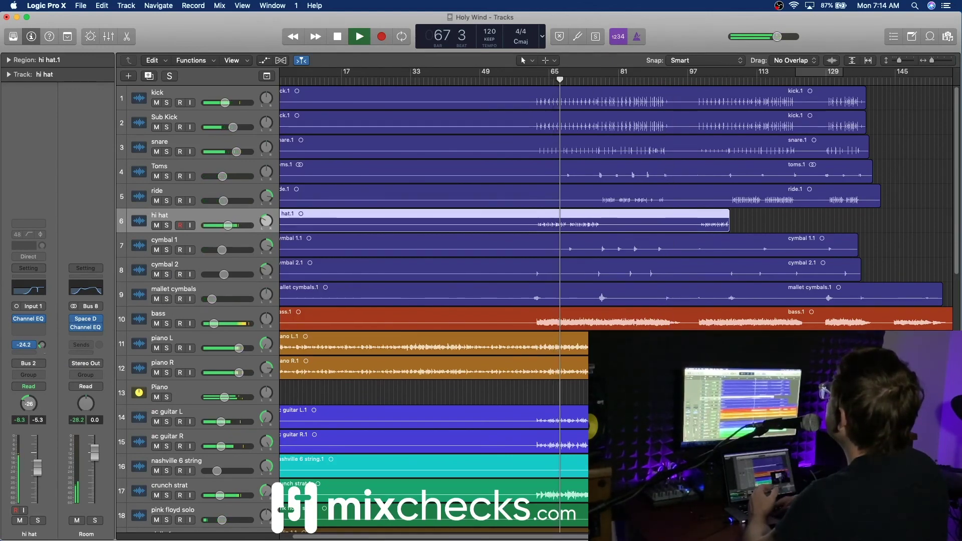
# Add a send to Bus 8 (Room) on the cymbal 1 track at about -20.9 dB and recheck the hi hat's send
pyautogui.click(210, 238)
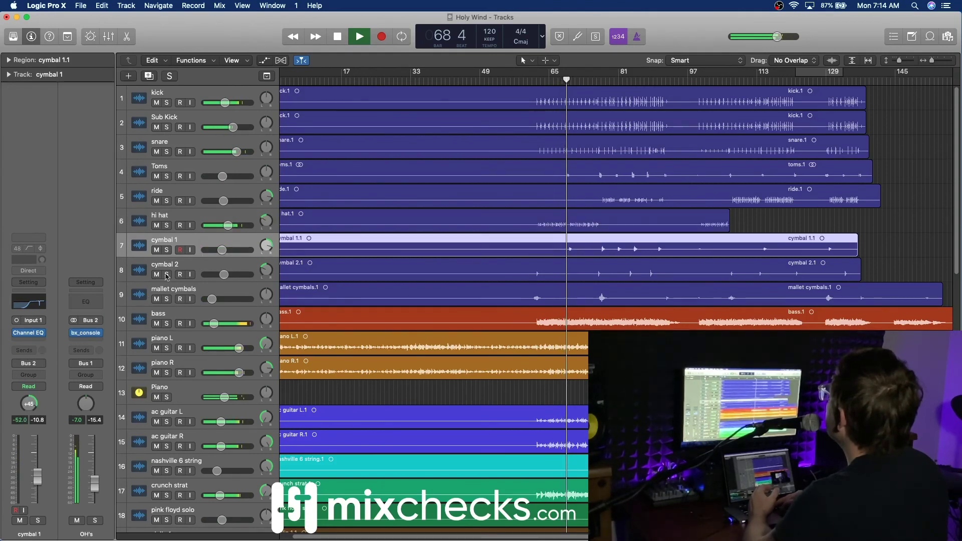
pyautogui.click(32, 353)
pyautogui.moveTo(76, 369)
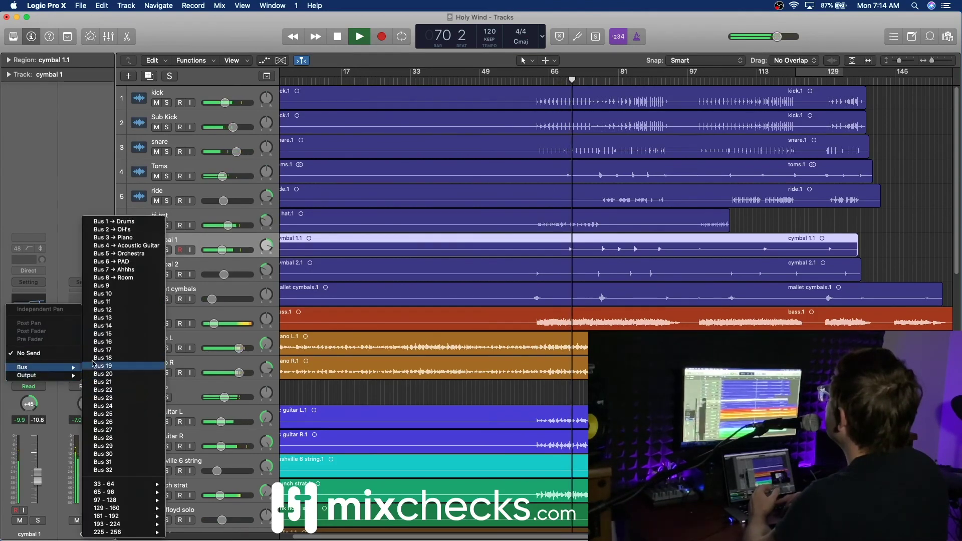
pyautogui.click(113, 277)
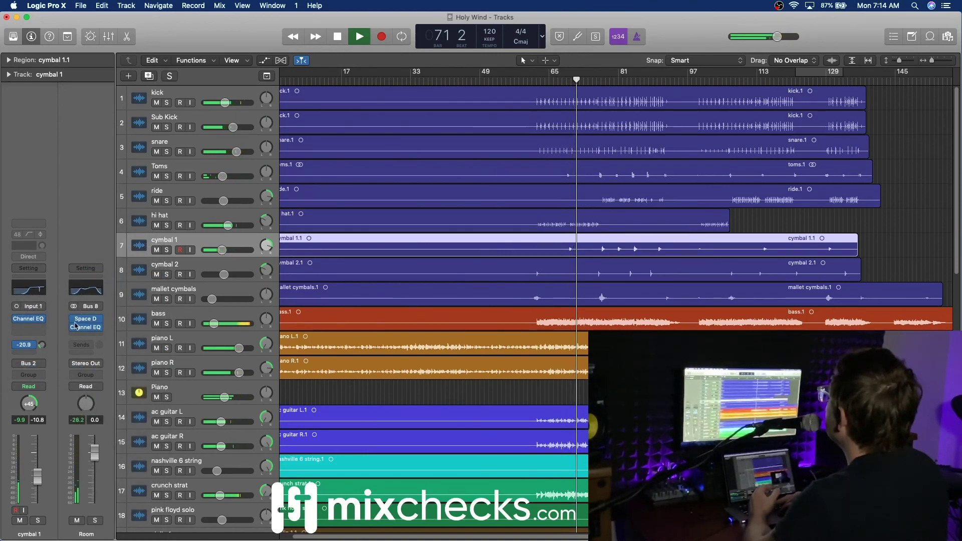
pyautogui.click(376, 228)
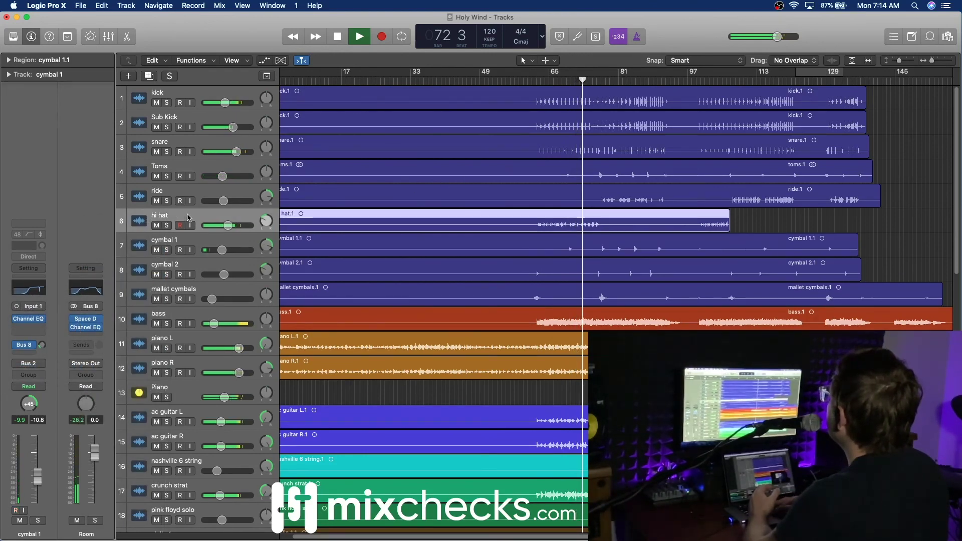
pyautogui.click(44, 350)
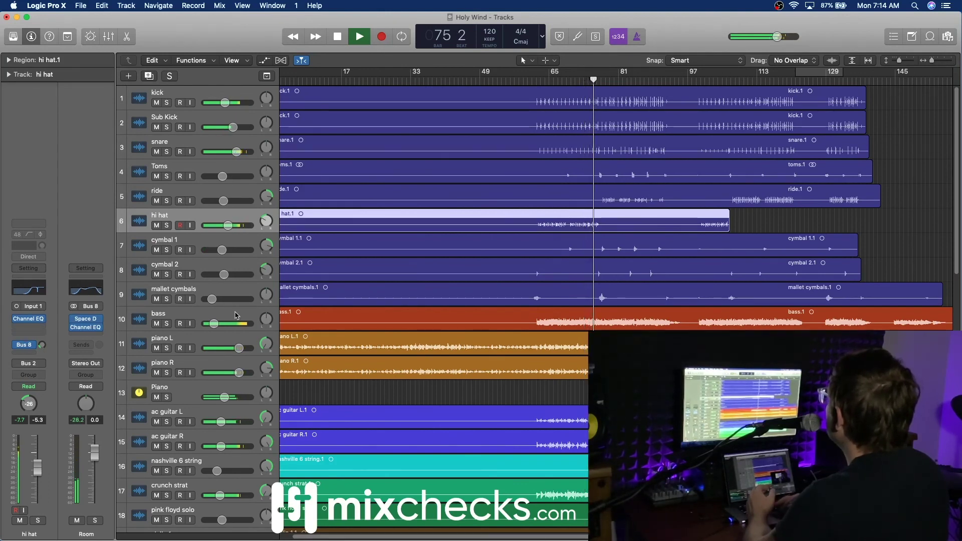
# Add a send to Bus 8 (Room) on the cymbal 2 track and listen to the drums in the full mix
pyautogui.click(201, 265)
pyautogui.click(28, 353)
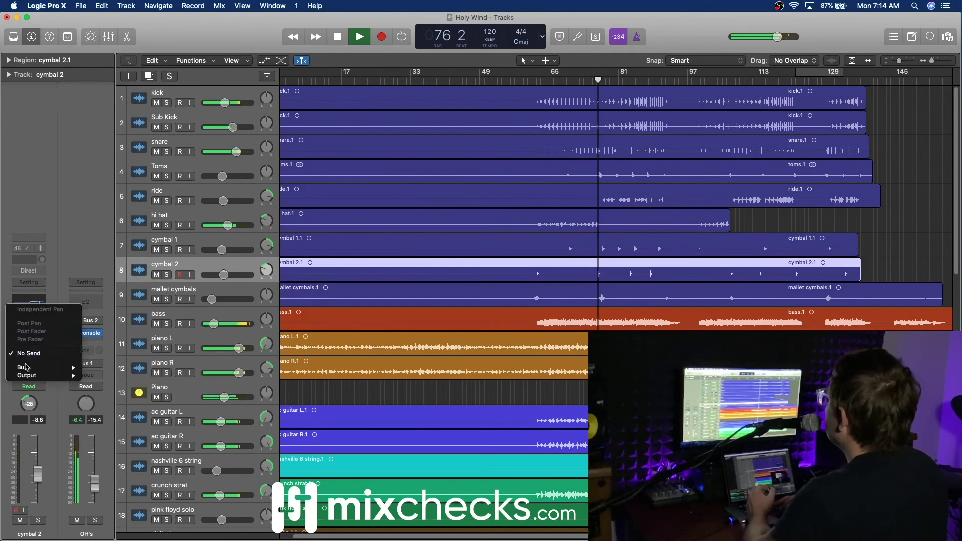
pyautogui.moveTo(42, 371)
pyautogui.click(114, 278)
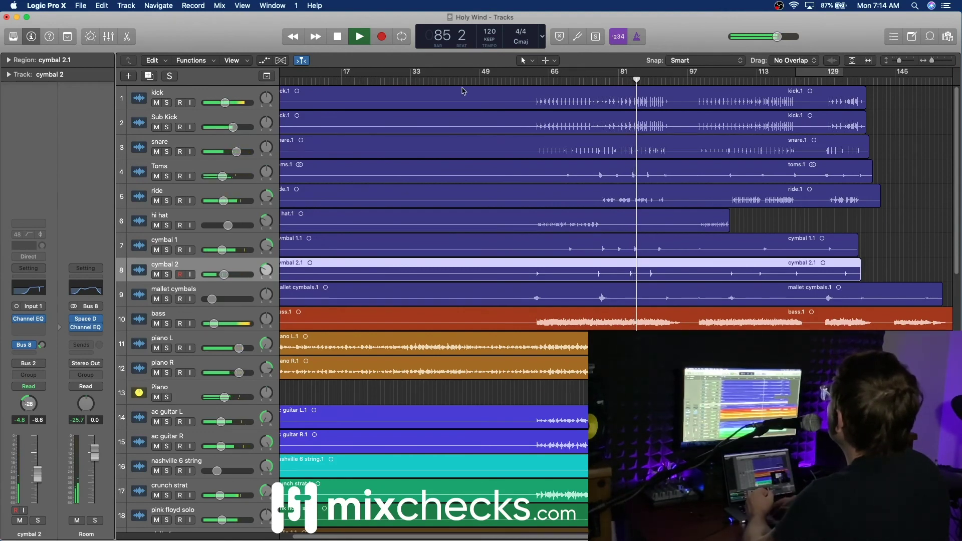
# Lower the Toms track volume to -10.6 dB and select the track
pyautogui.click(223, 180)
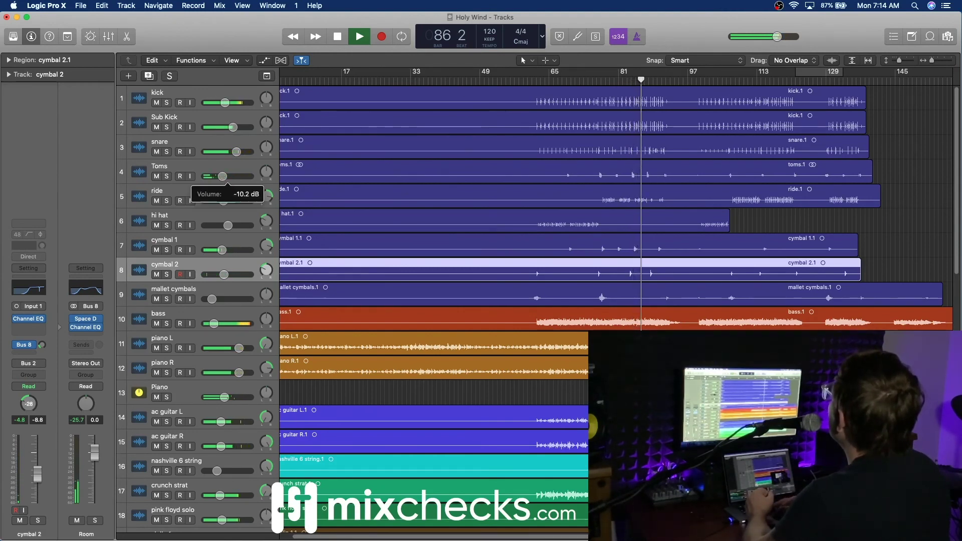
pyautogui.moveTo(222, 179); pyautogui.dragTo(223, 182)
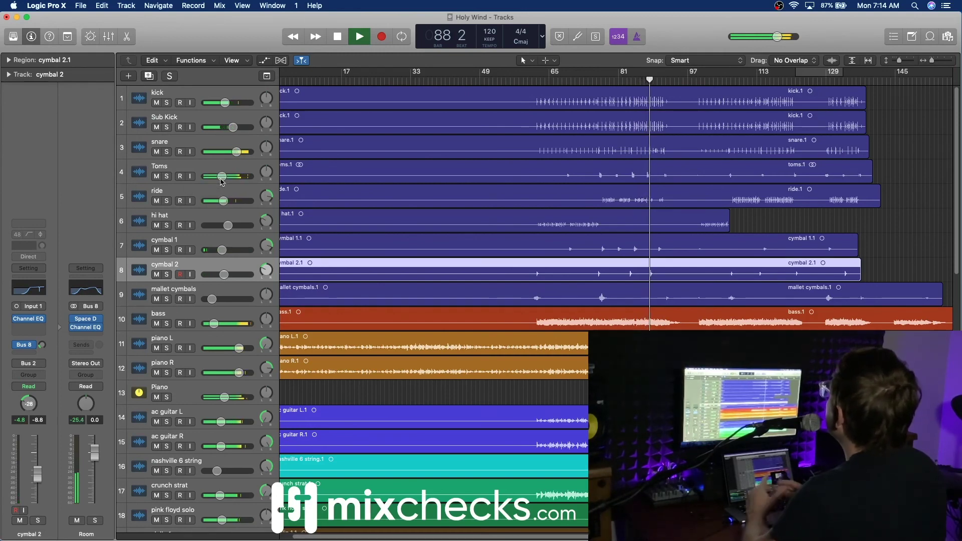
pyautogui.click(215, 175)
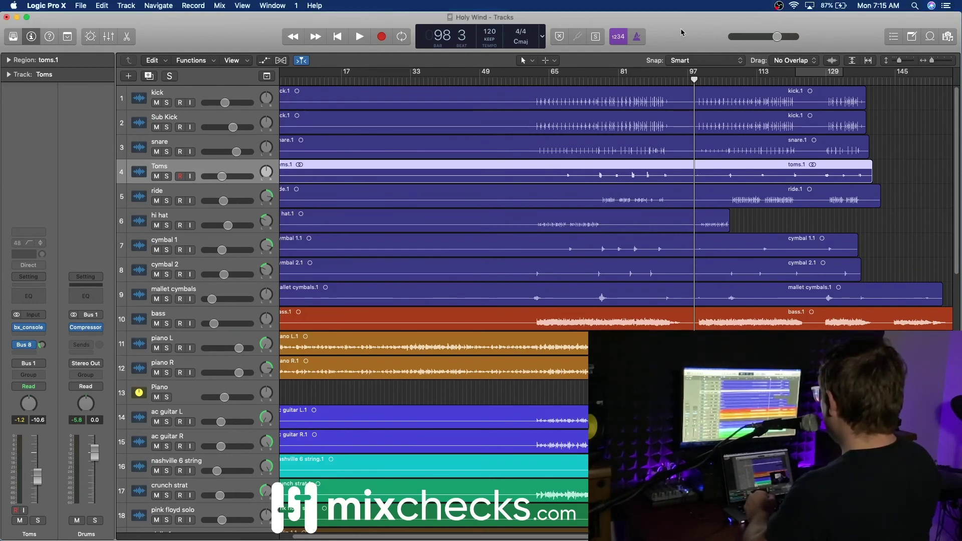
# Play the mix from about bar 98 while reviewing the guitar and string tracks, stopping at about bar 110
pyautogui.press('space')
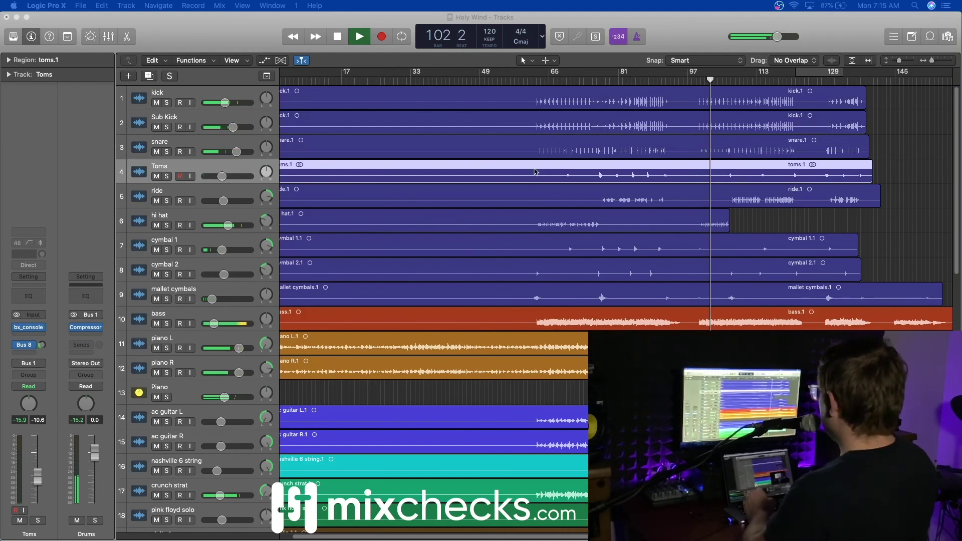
pyautogui.scroll(-2, 568, 315)
pyautogui.scroll(-2, 568, 315)
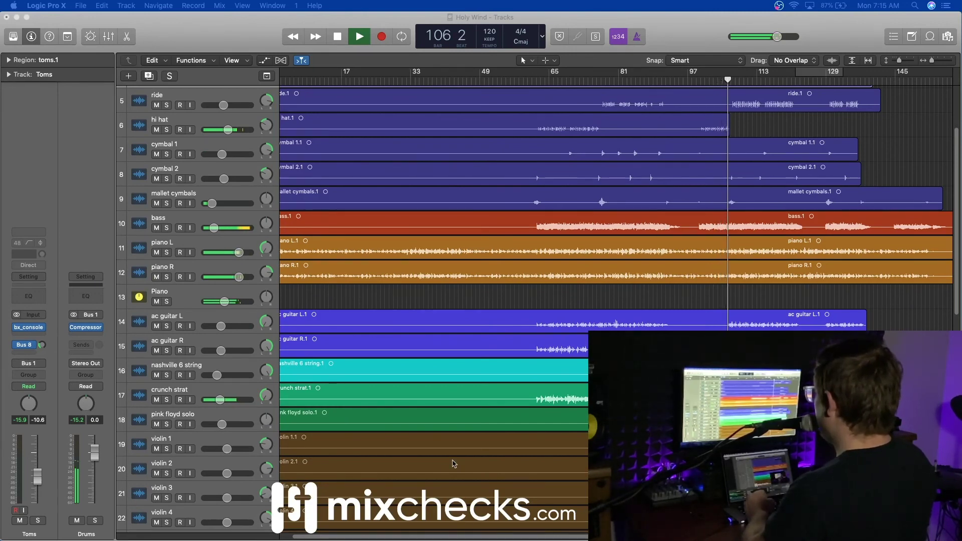
pyautogui.scroll(-2, 524, 445)
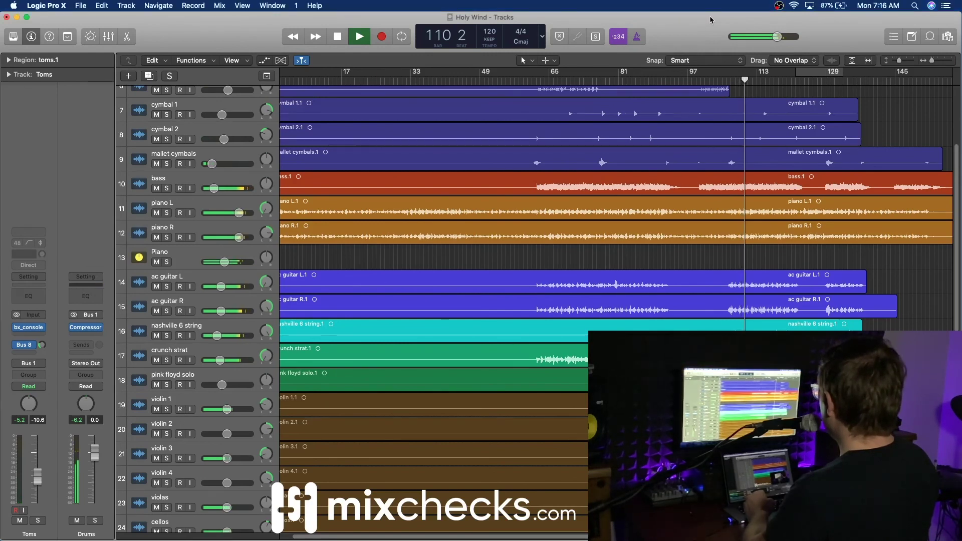
pyautogui.press('space')
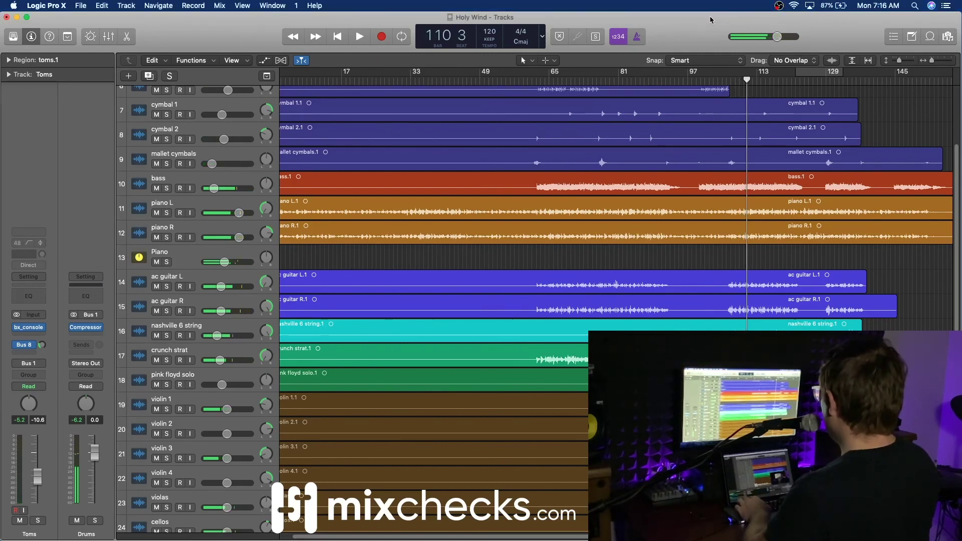